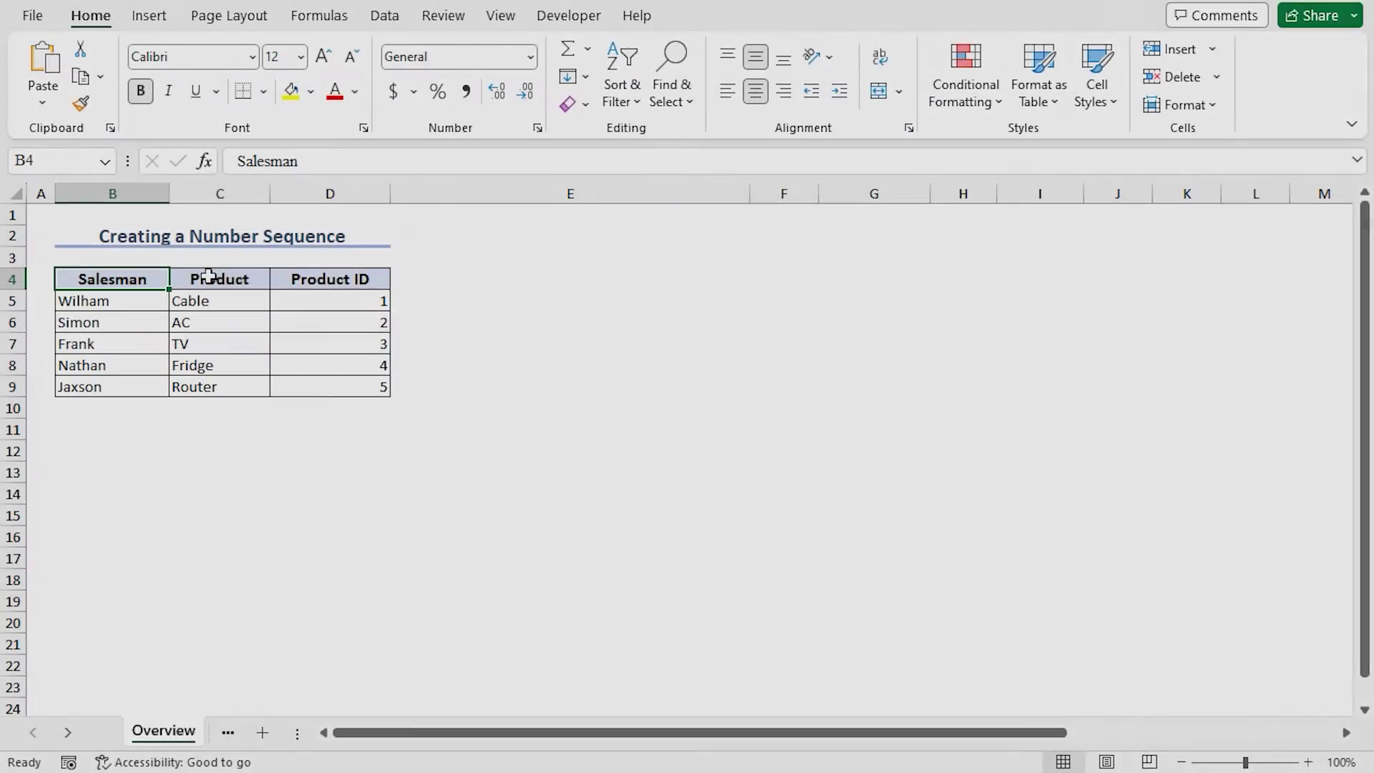
{"action": "left_click", "coordinate": [215, 278]}
{"action": "left_click", "coordinate": [325, 277]}
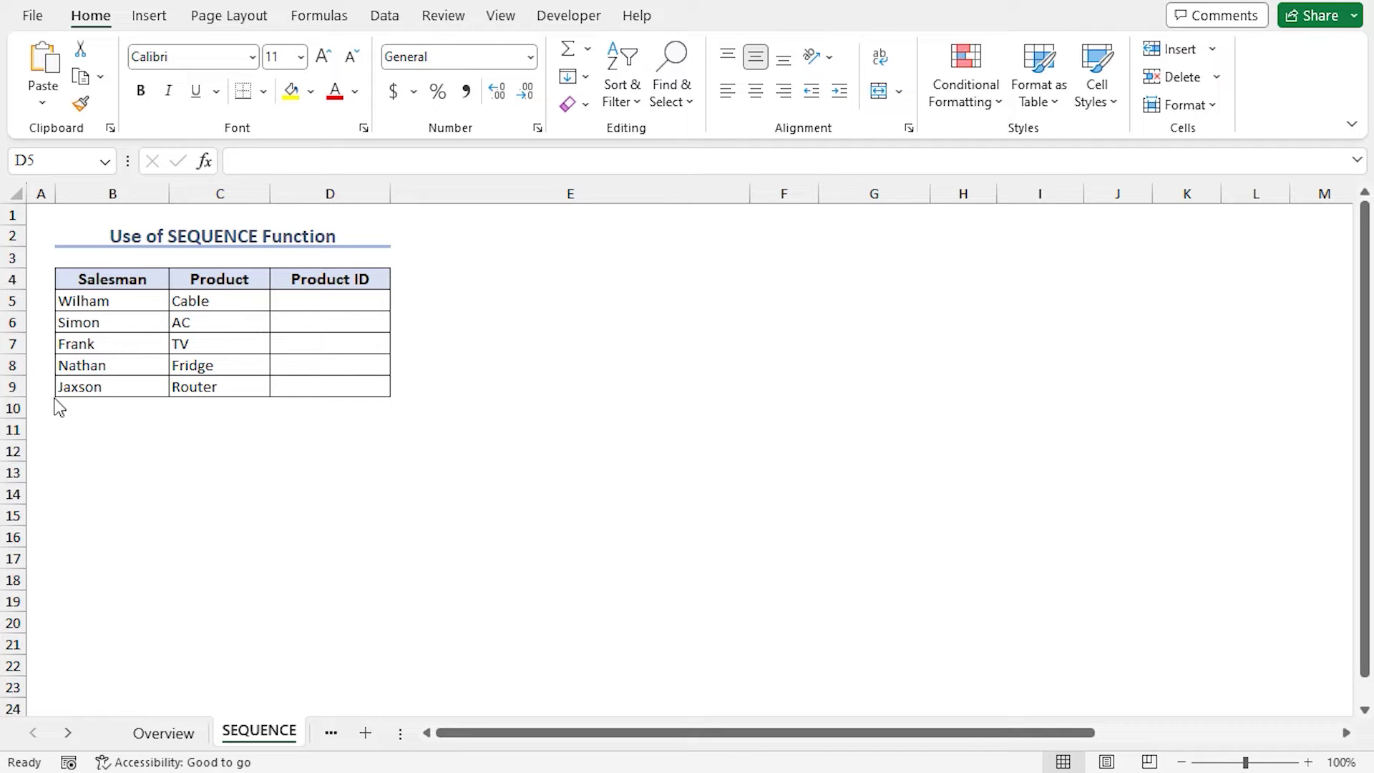
Step: Enter =SEQUENCE(5) in cell D5 of the SEQUENCE sheet to generate the product IDs
{"action": "left_click", "coordinate": [365, 292]}
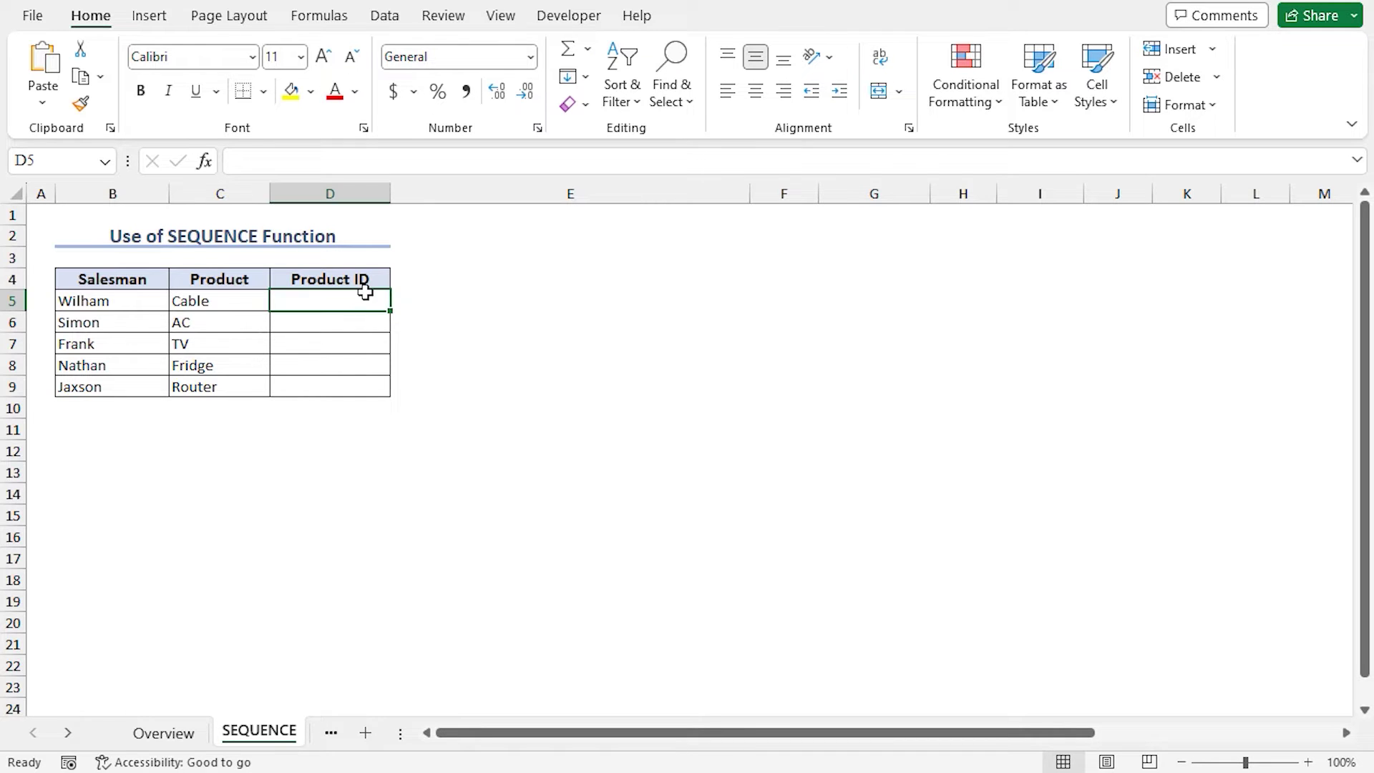
{"action": "type", "text": "=se"}
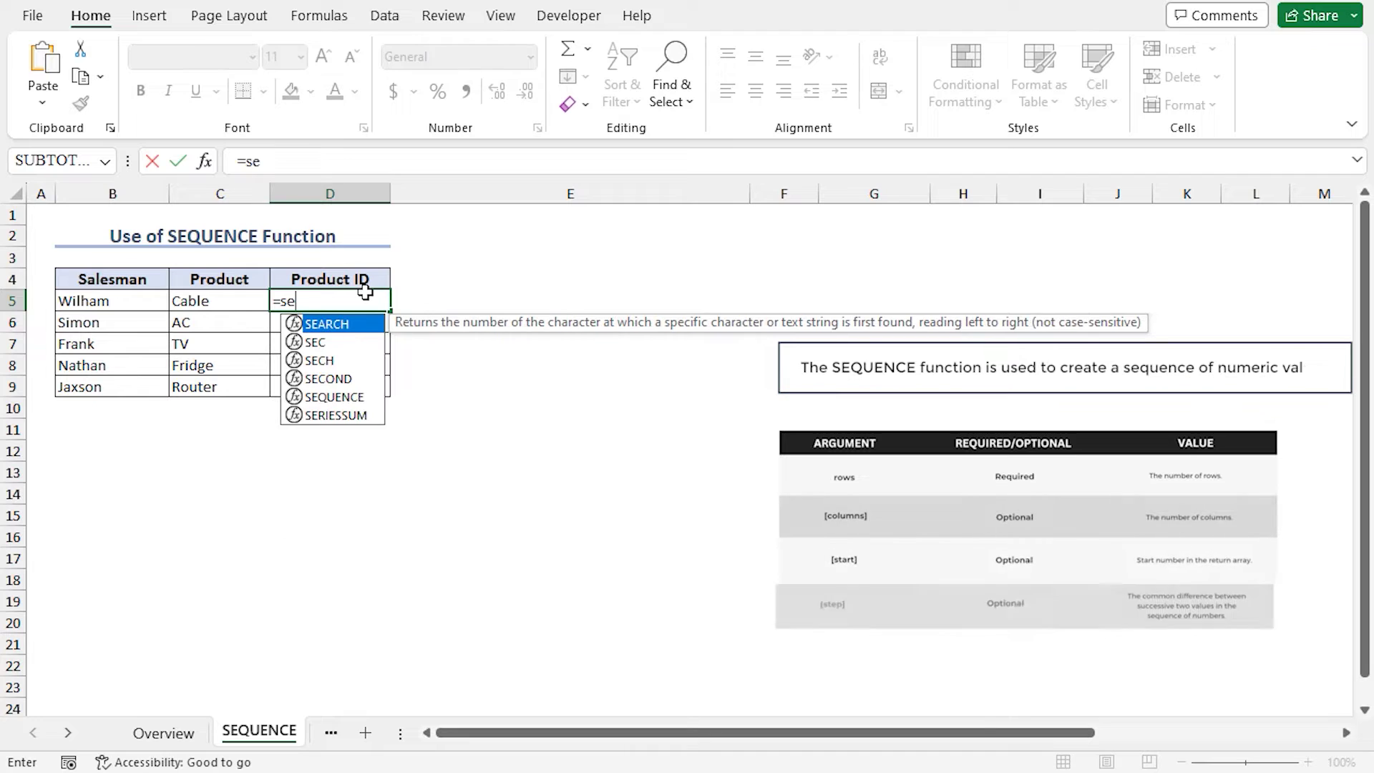
{"action": "type", "text": "qu"}
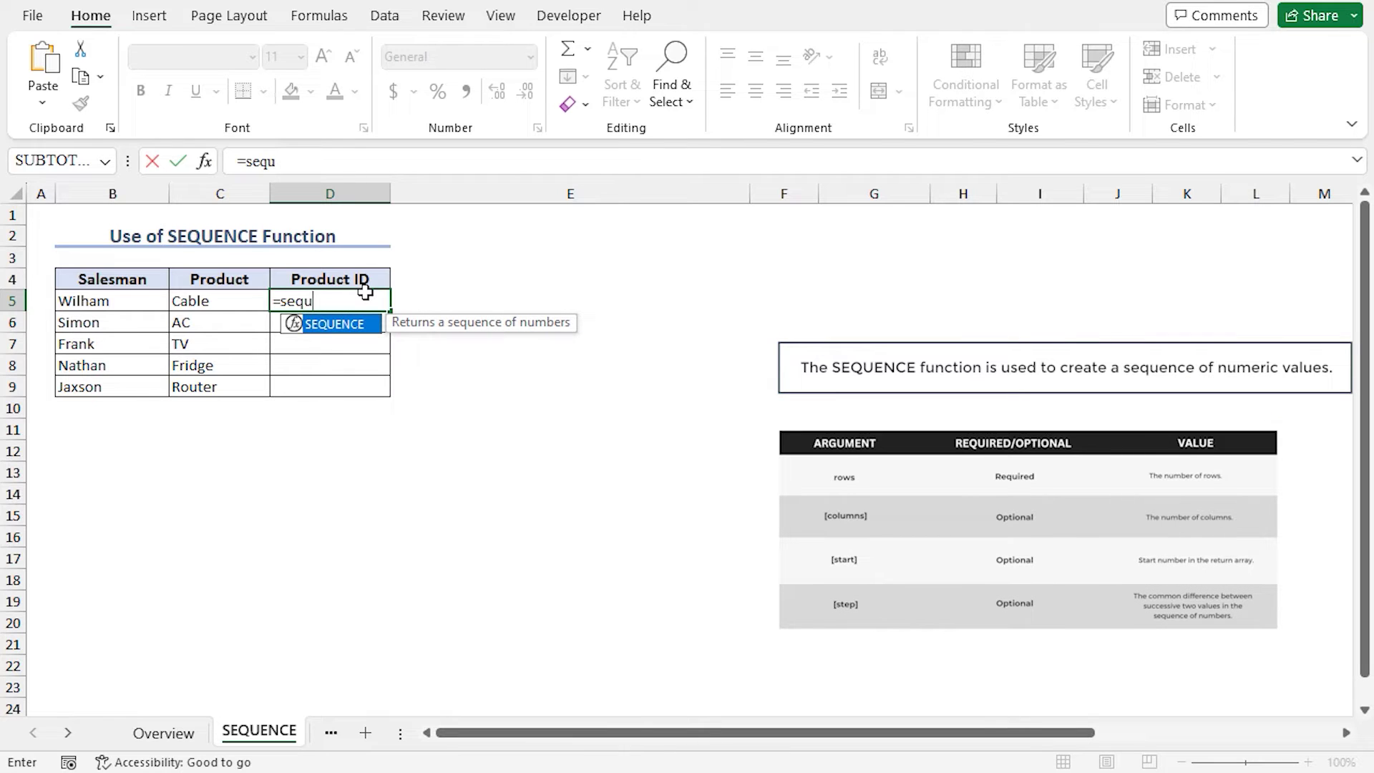
{"action": "key", "text": "Tab"}
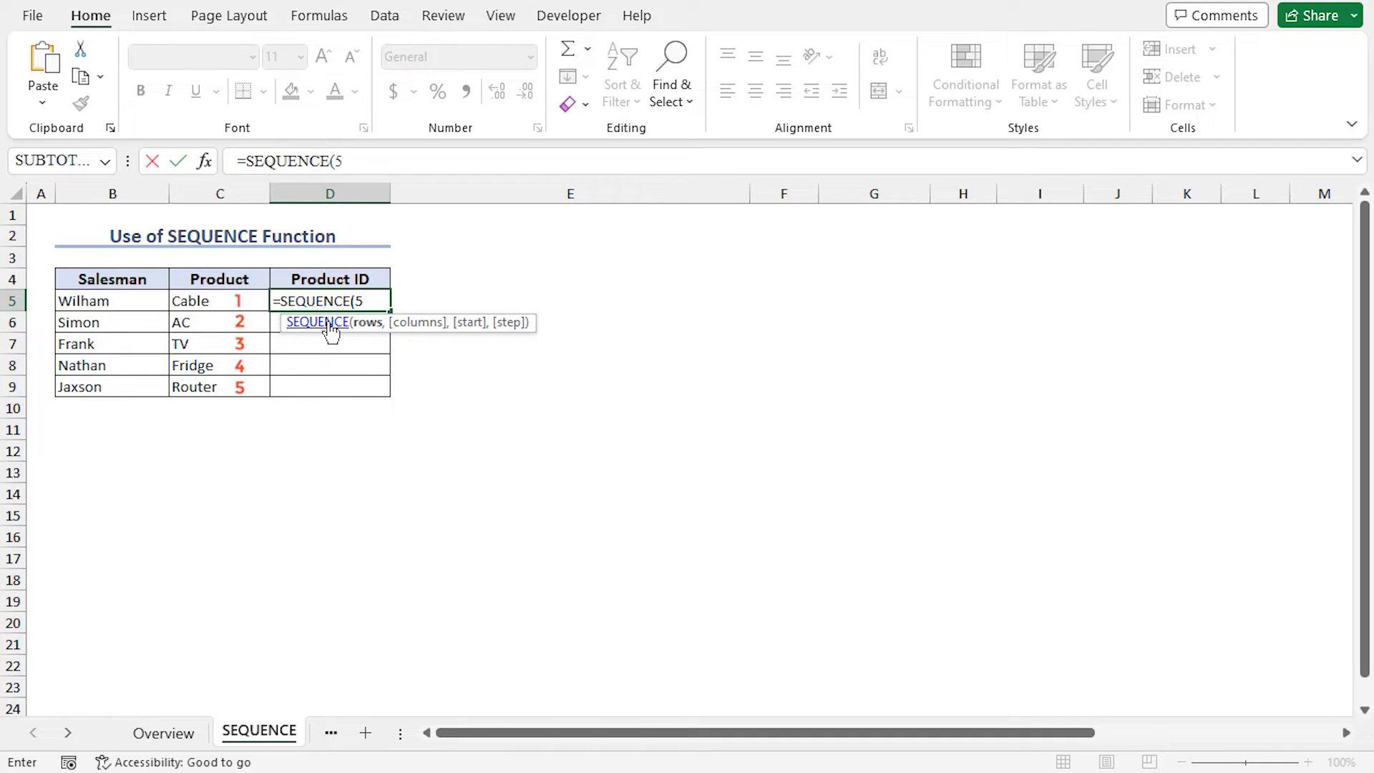
{"action": "type", "text": ")"}
{"action": "key", "text": "Return"}
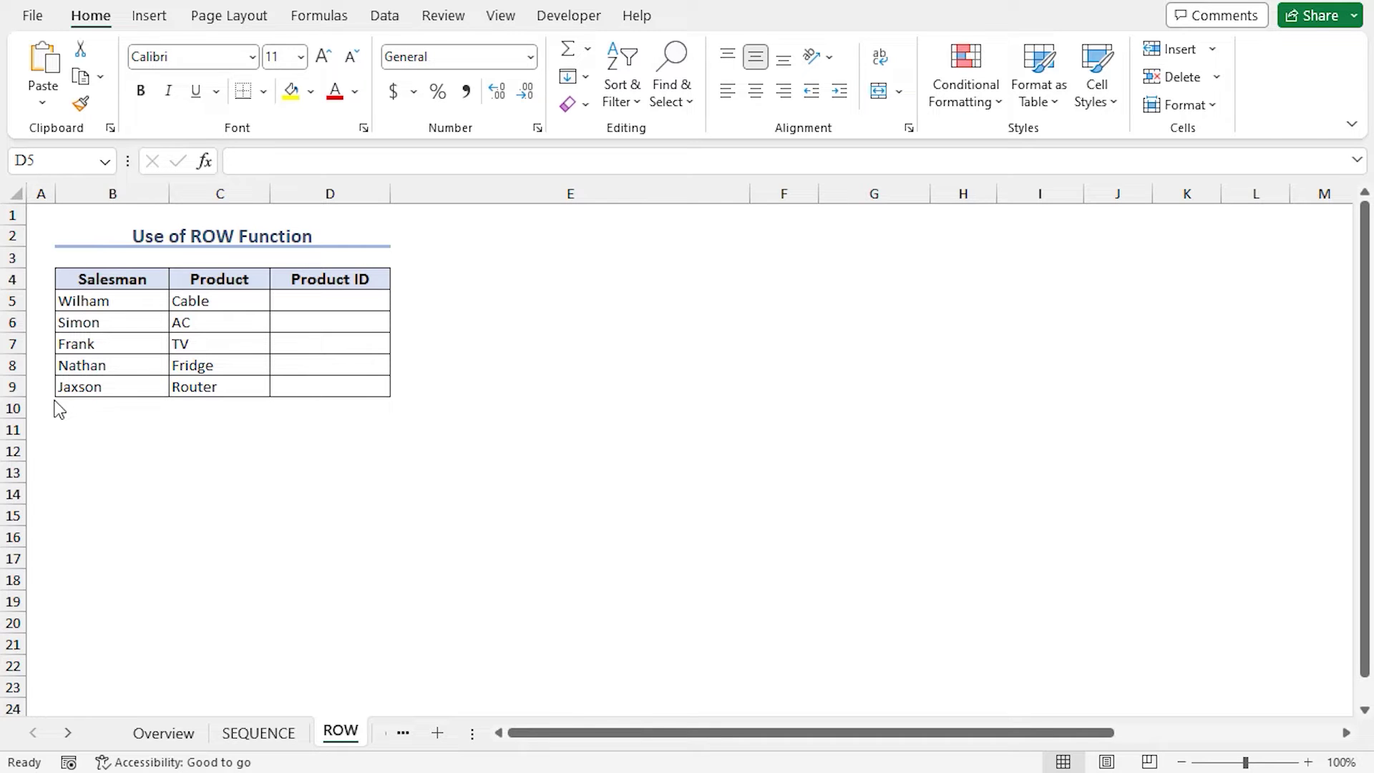
Step: Enter =ROW(B1) in cell D5 of the ROW sheet and fill it down the Product ID column
{"action": "left_click", "coordinate": [308, 301]}
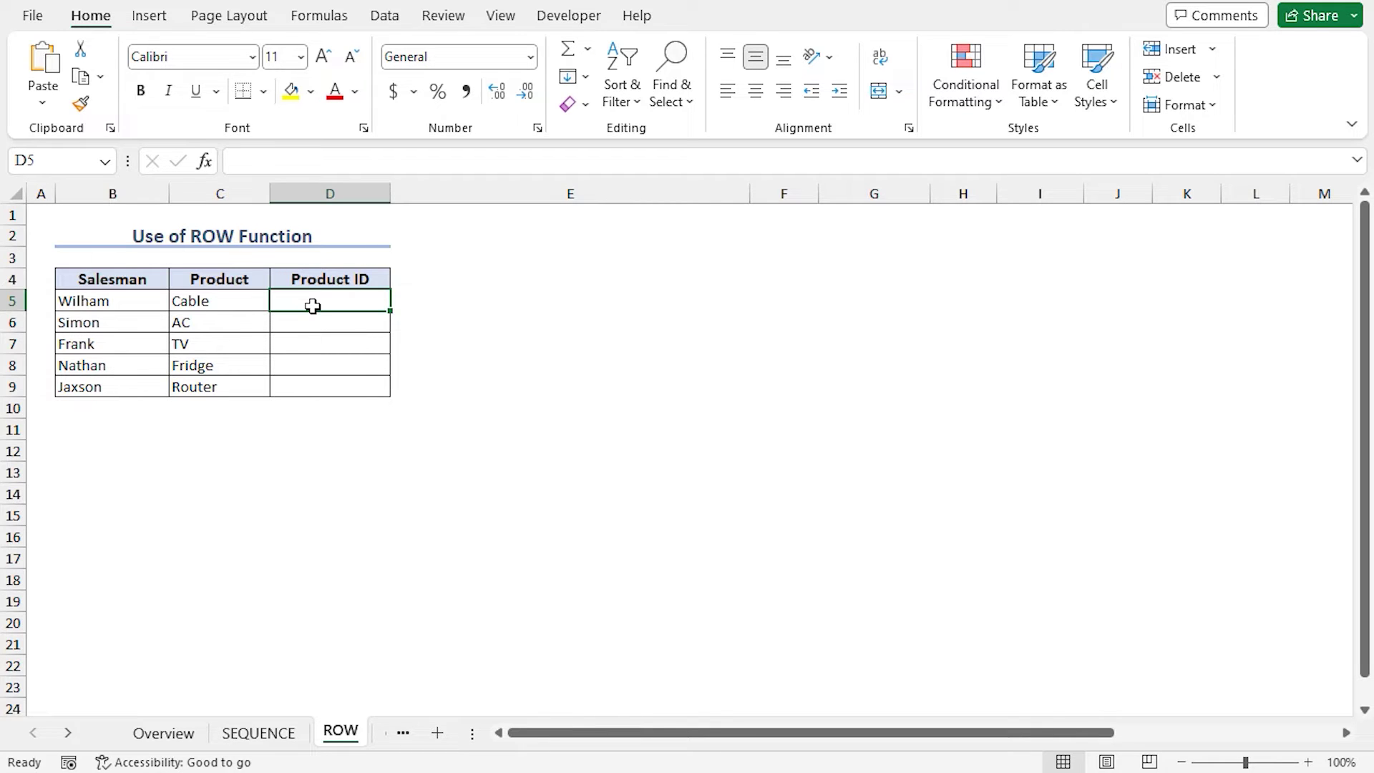
{"action": "type", "text": "=row"}
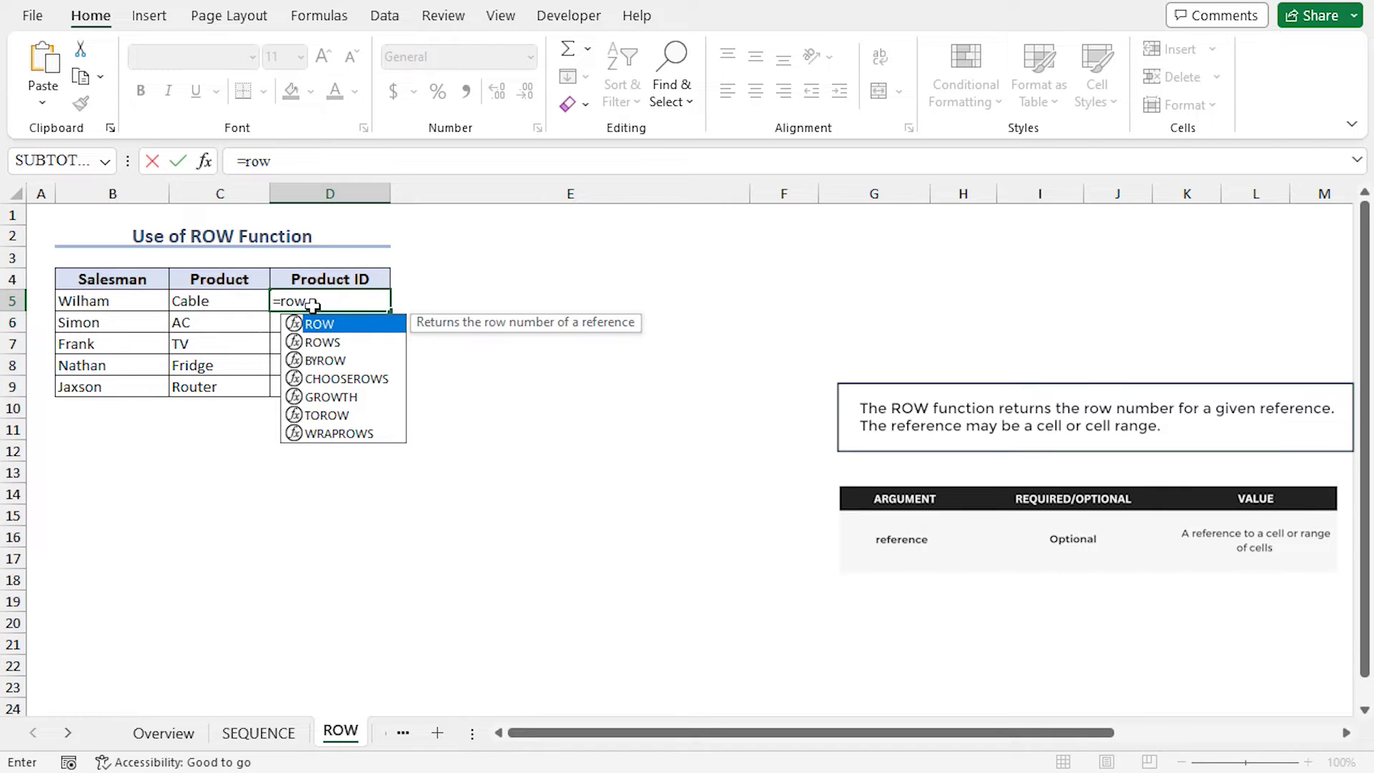
{"action": "key", "text": "Tab"}
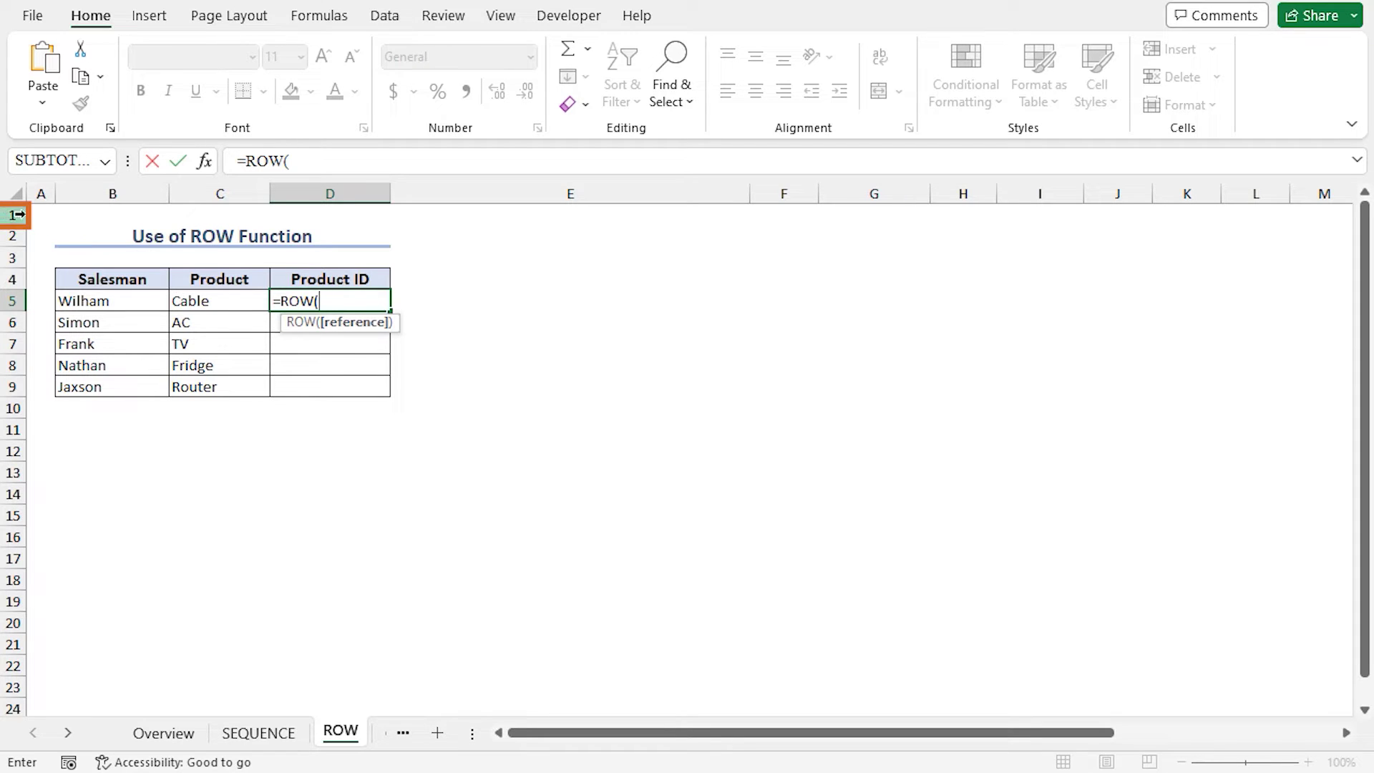
{"action": "left_click", "coordinate": [92, 213]}
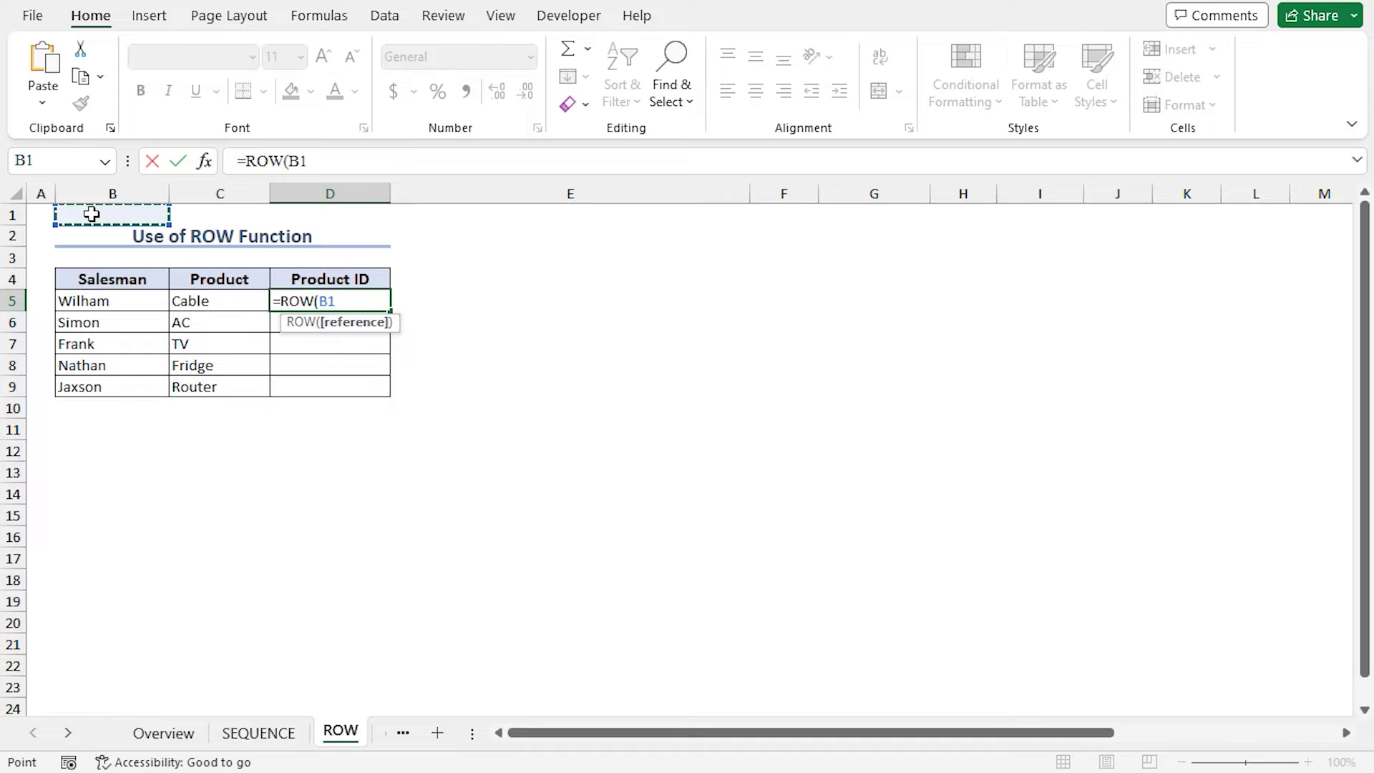
{"action": "type", "text": ")"}
{"action": "key", "text": "Return"}
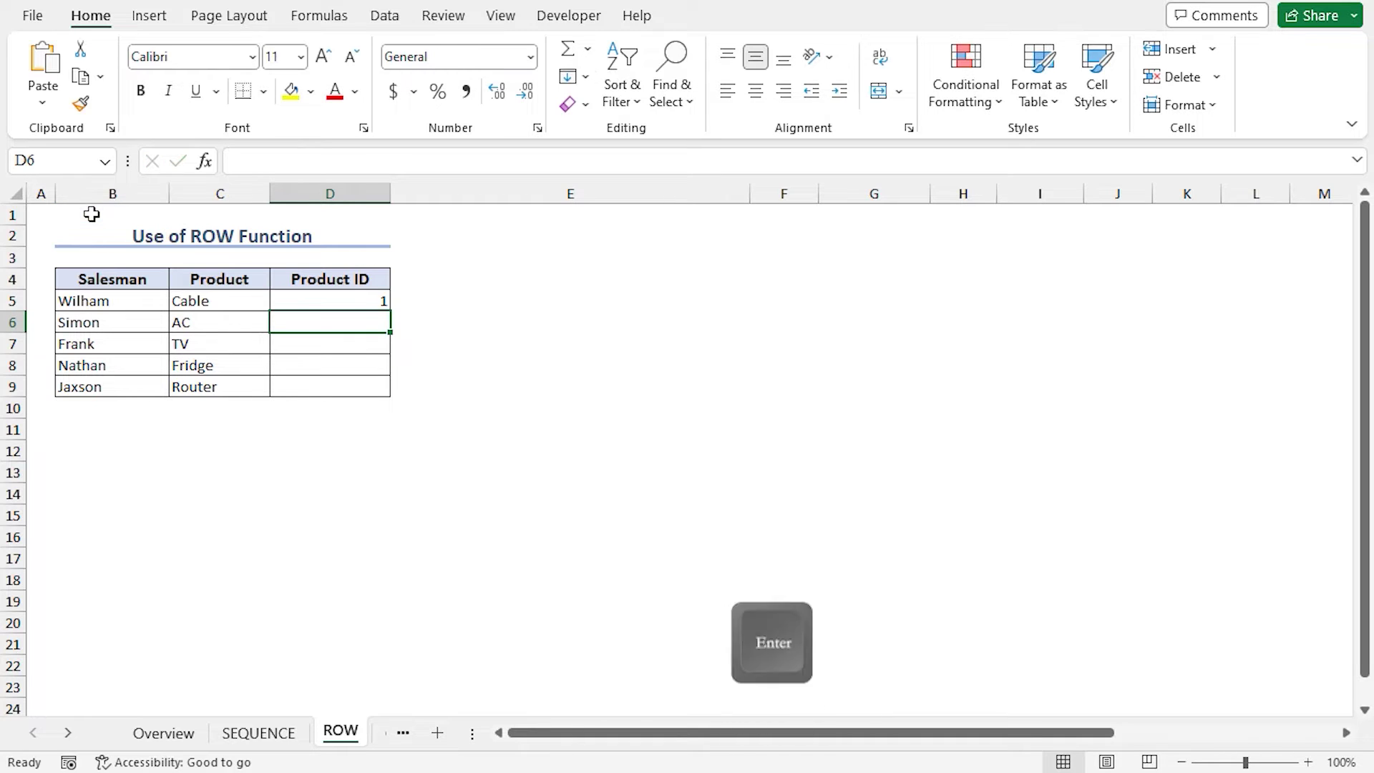
{"action": "left_click", "coordinate": [354, 299]}
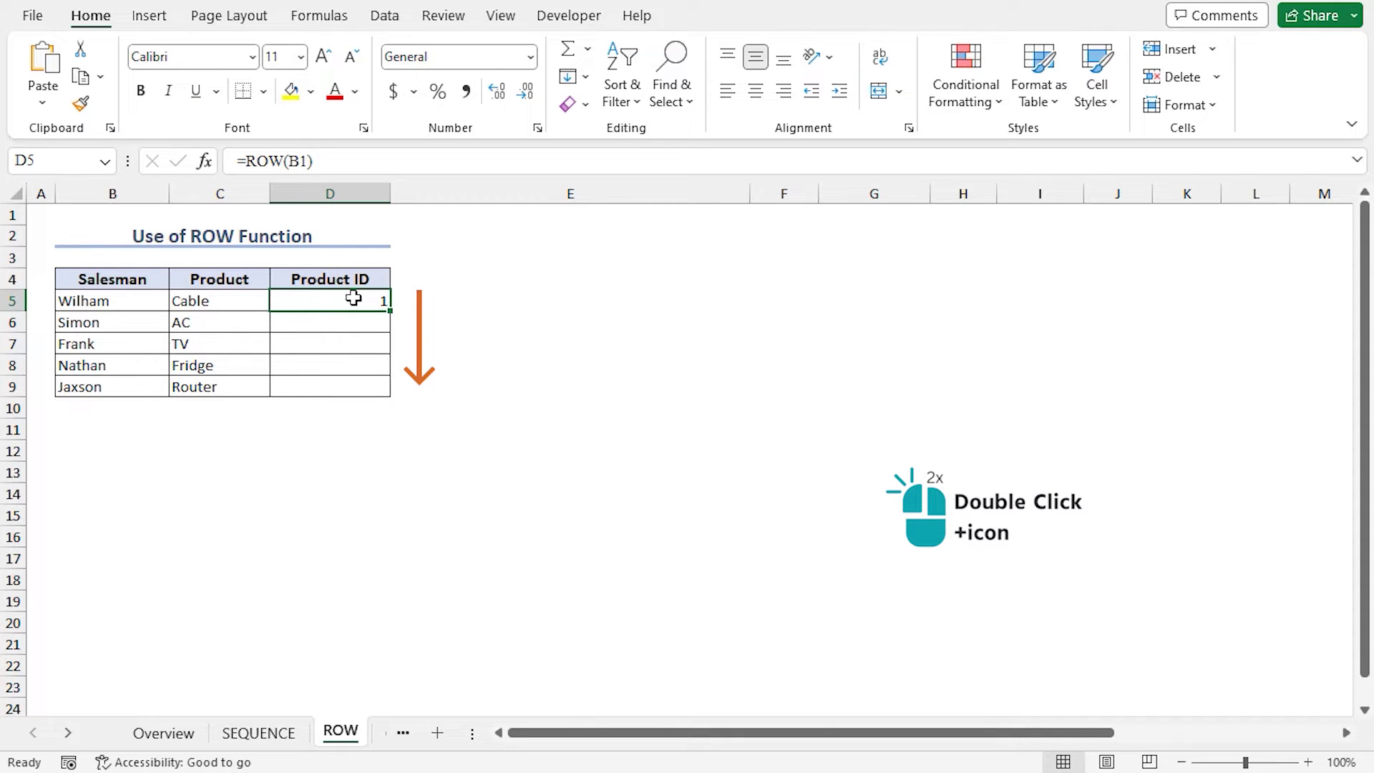
{"action": "double_click", "coordinate": [390, 311]}
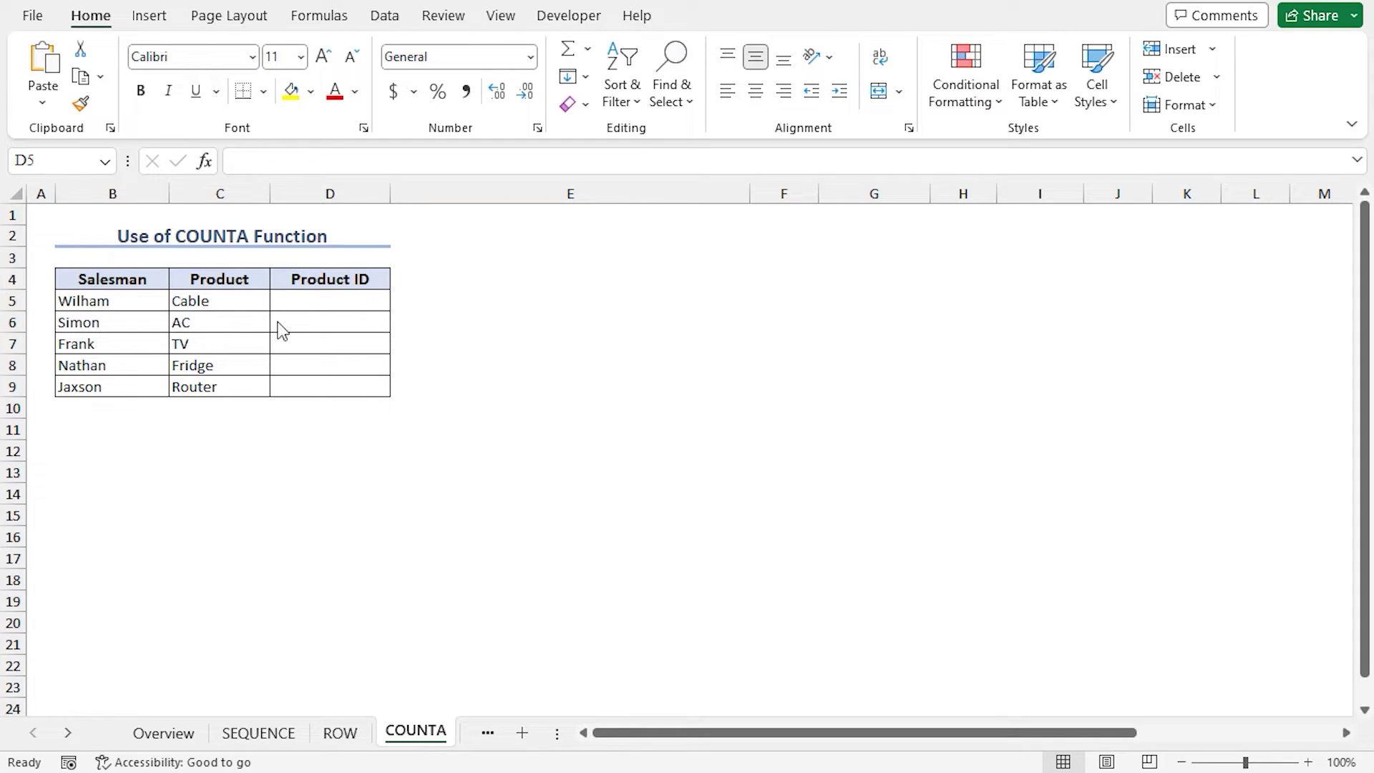
Step: Enter =COUNTA($B$5:B5) in cell D5 of the COUNTA sheet and fill it down the Product ID column
{"action": "left_click", "coordinate": [345, 301]}
{"action": "type", "text": "=counta"}
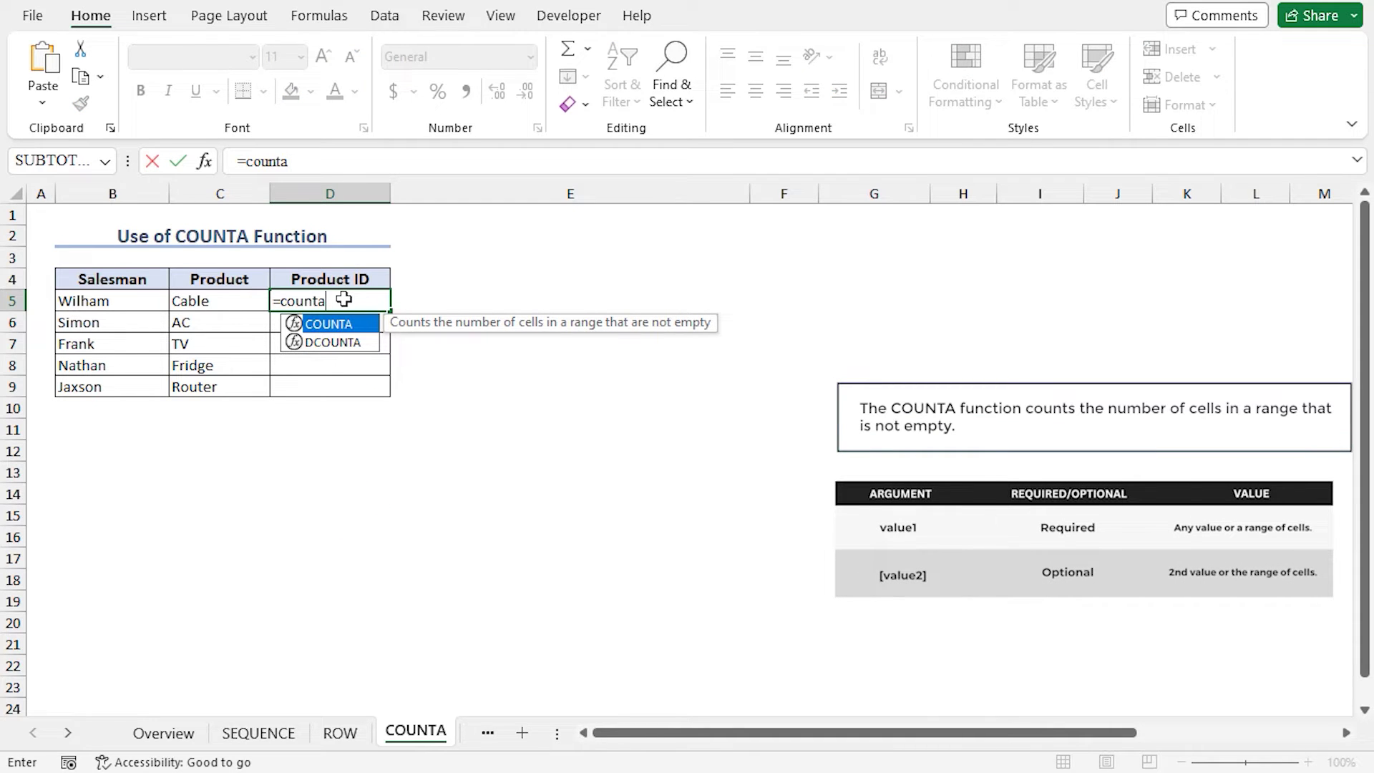
{"action": "key", "text": "Tab"}
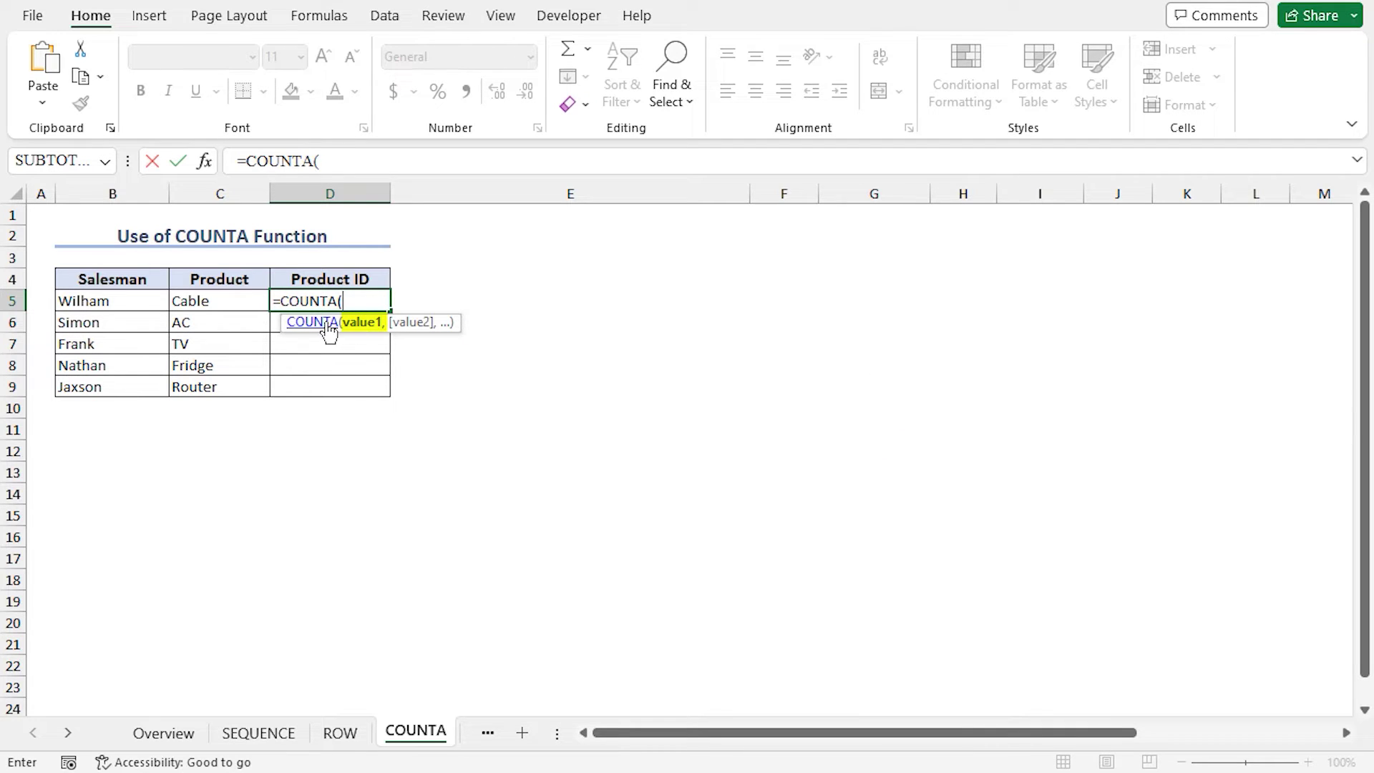
{"action": "left_click", "coordinate": [153, 302]}
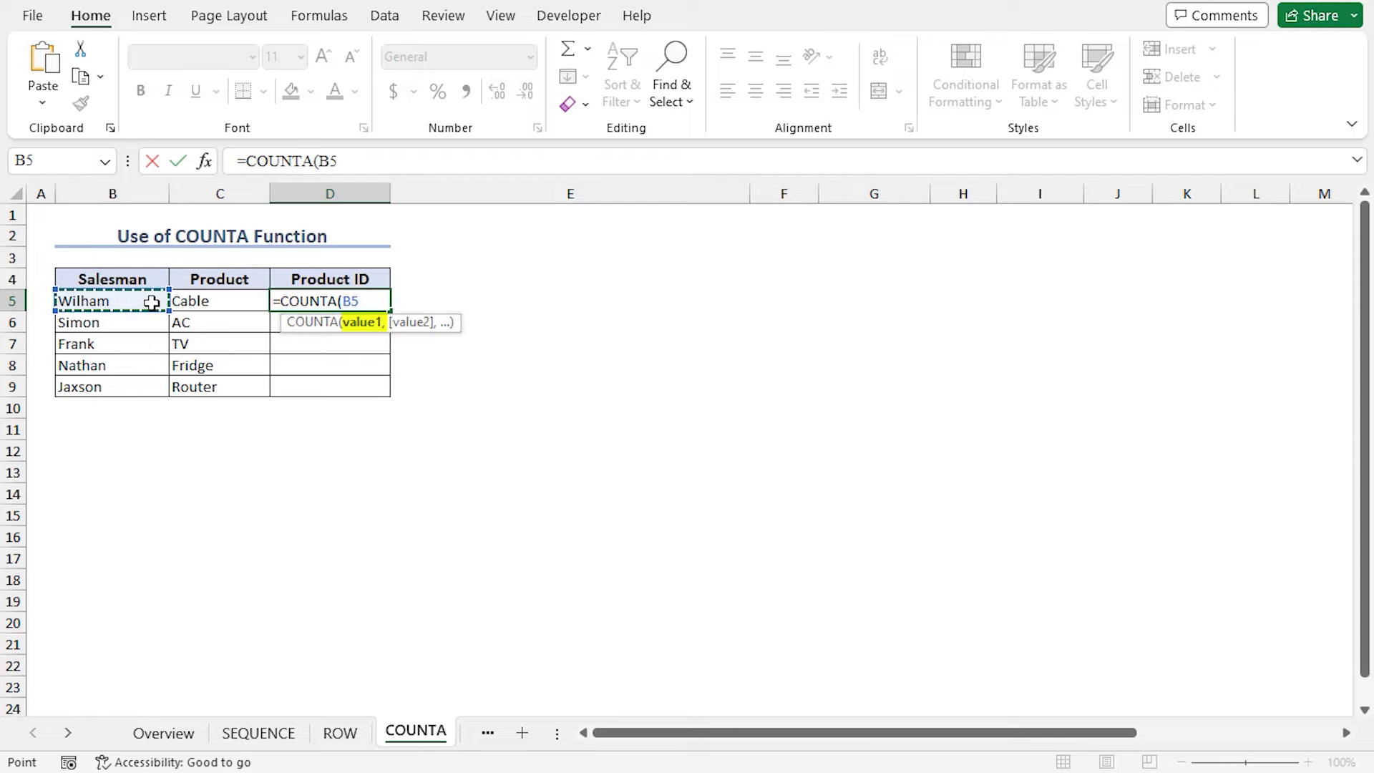
{"action": "key", "text": "F4"}
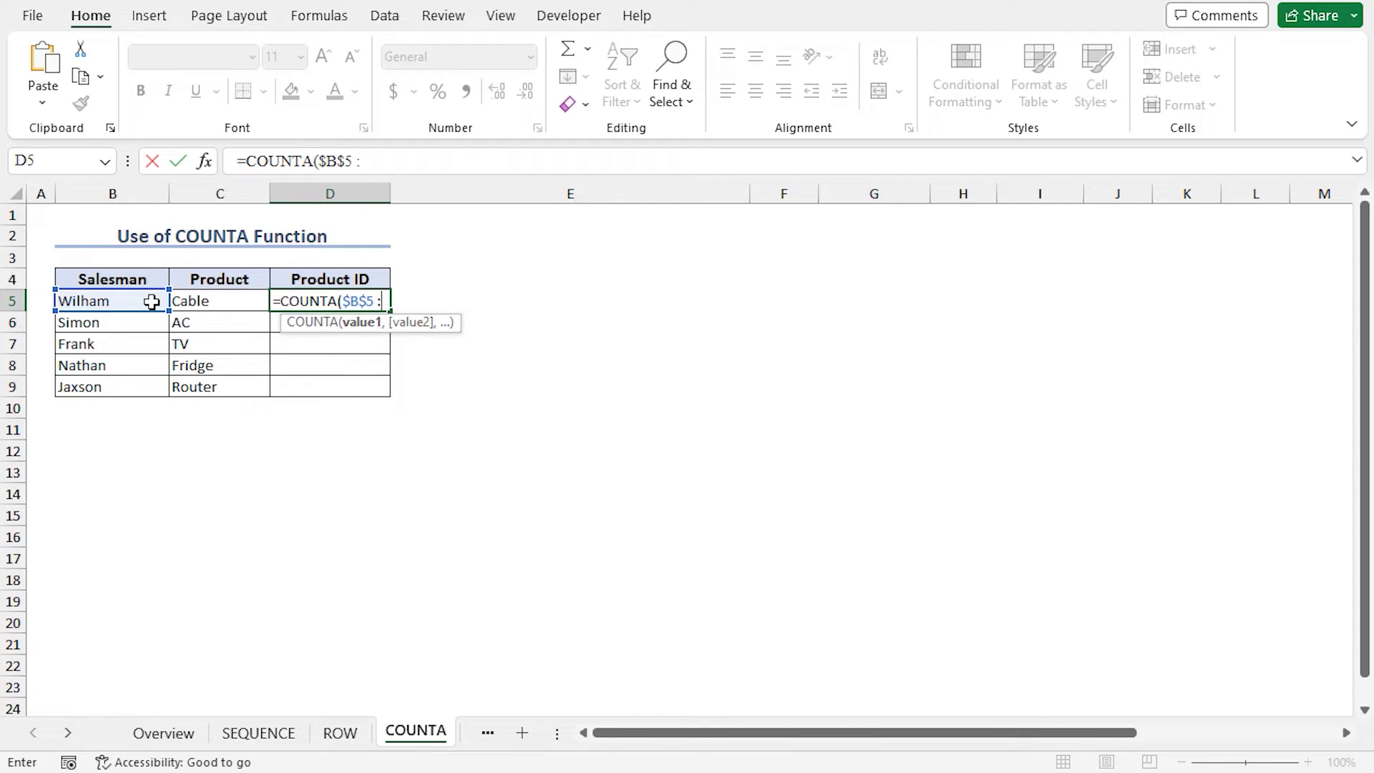
{"action": "left_click", "coordinate": [152, 301]}
{"action": "key", "text": "Return"}
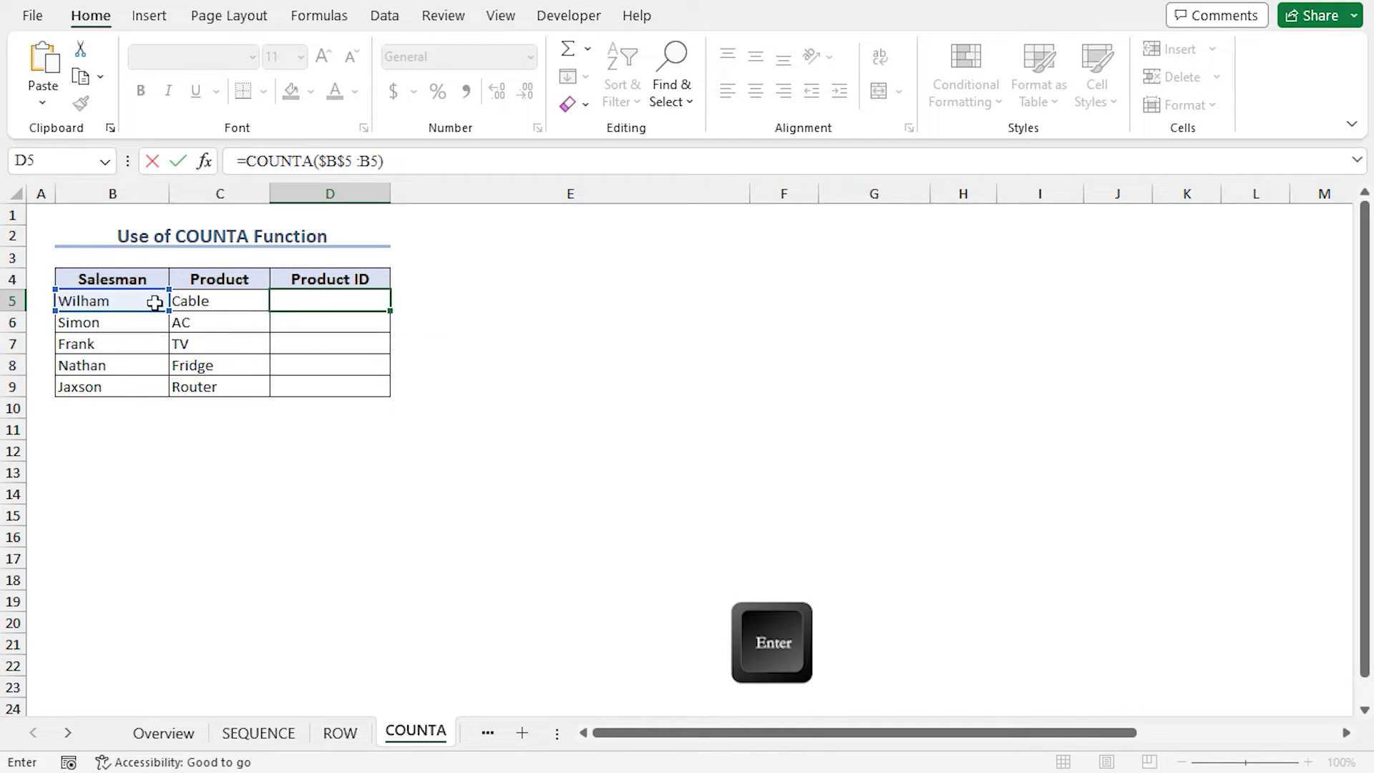
{"action": "left_click", "coordinate": [338, 297]}
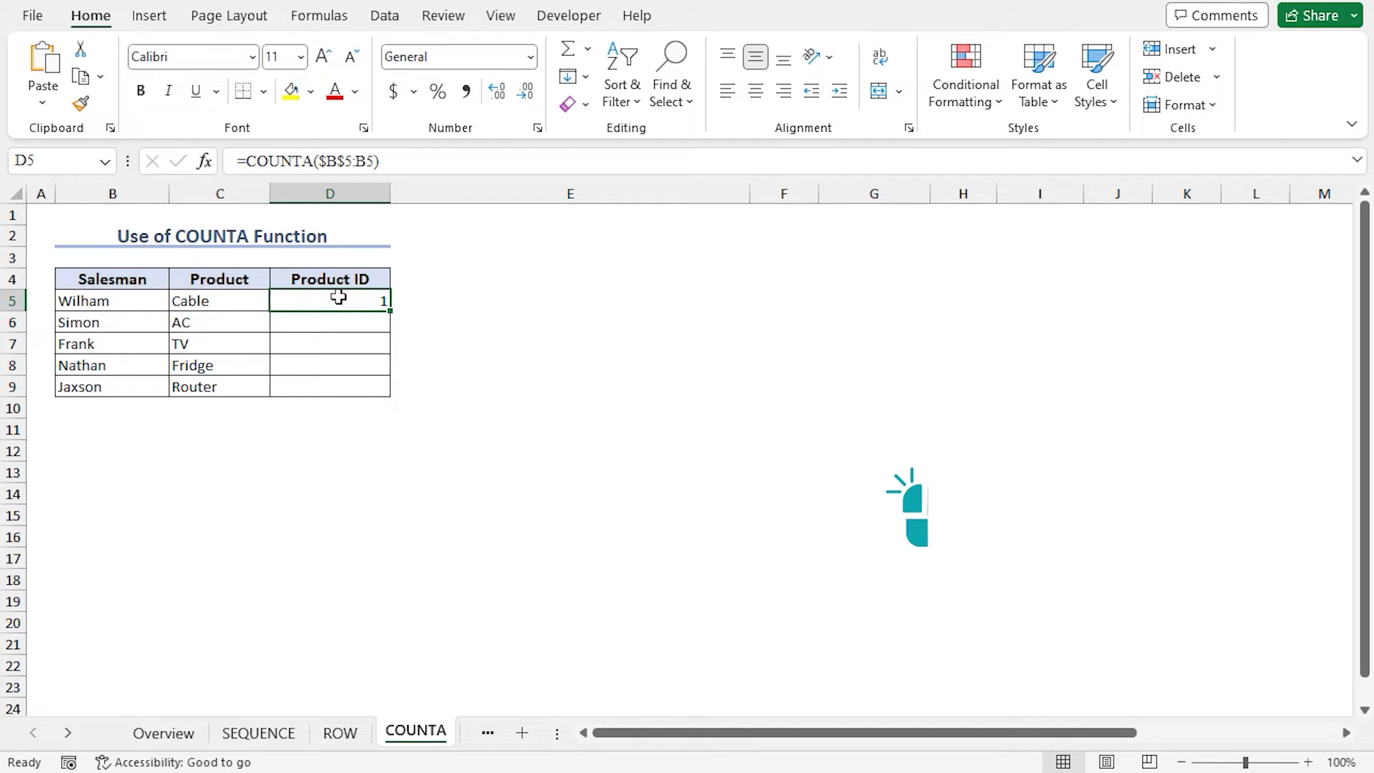
{"action": "double_click", "coordinate": [390, 312]}
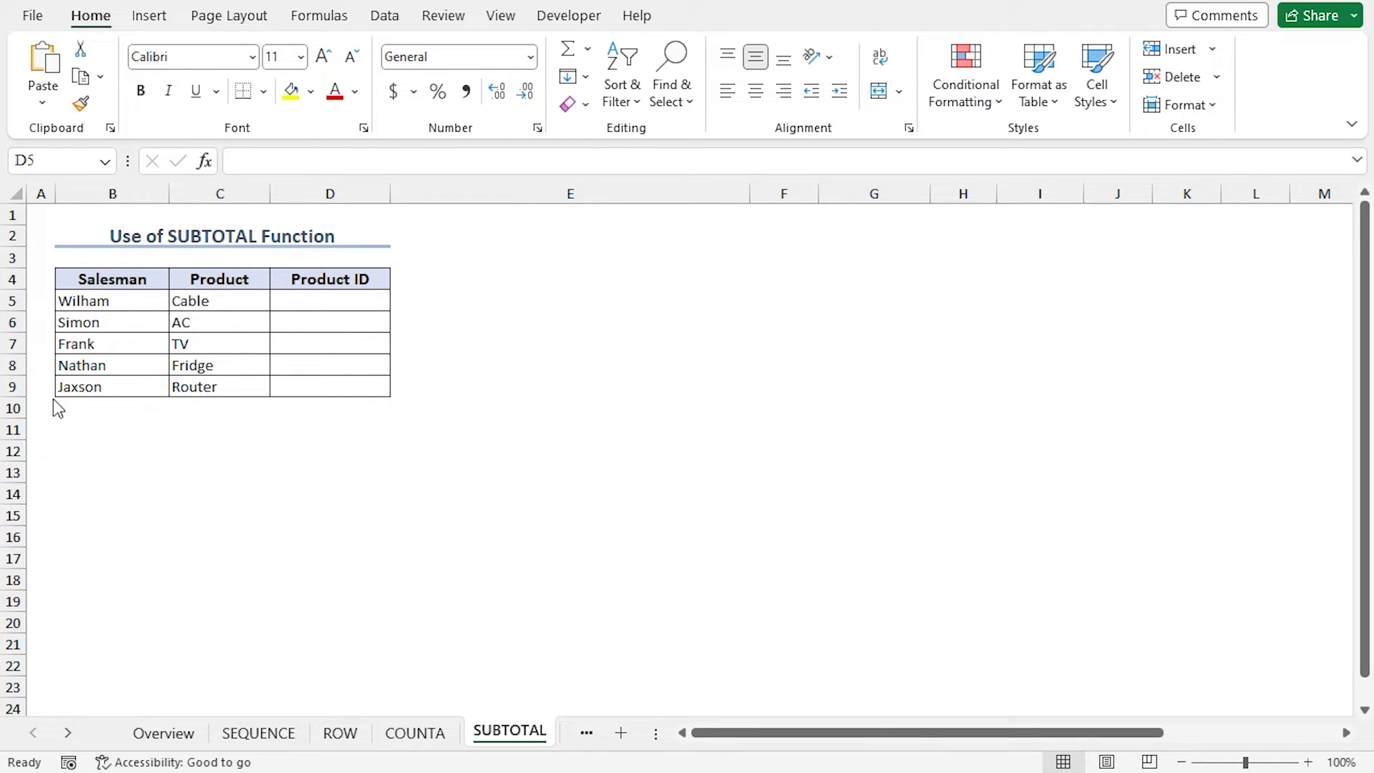
Step: Enter =SUBTOTAL(3,$B$5:B5) in cell D5 of the SUBTOTAL sheet and fill it down the Product ID column
{"action": "left_click", "coordinate": [304, 300]}
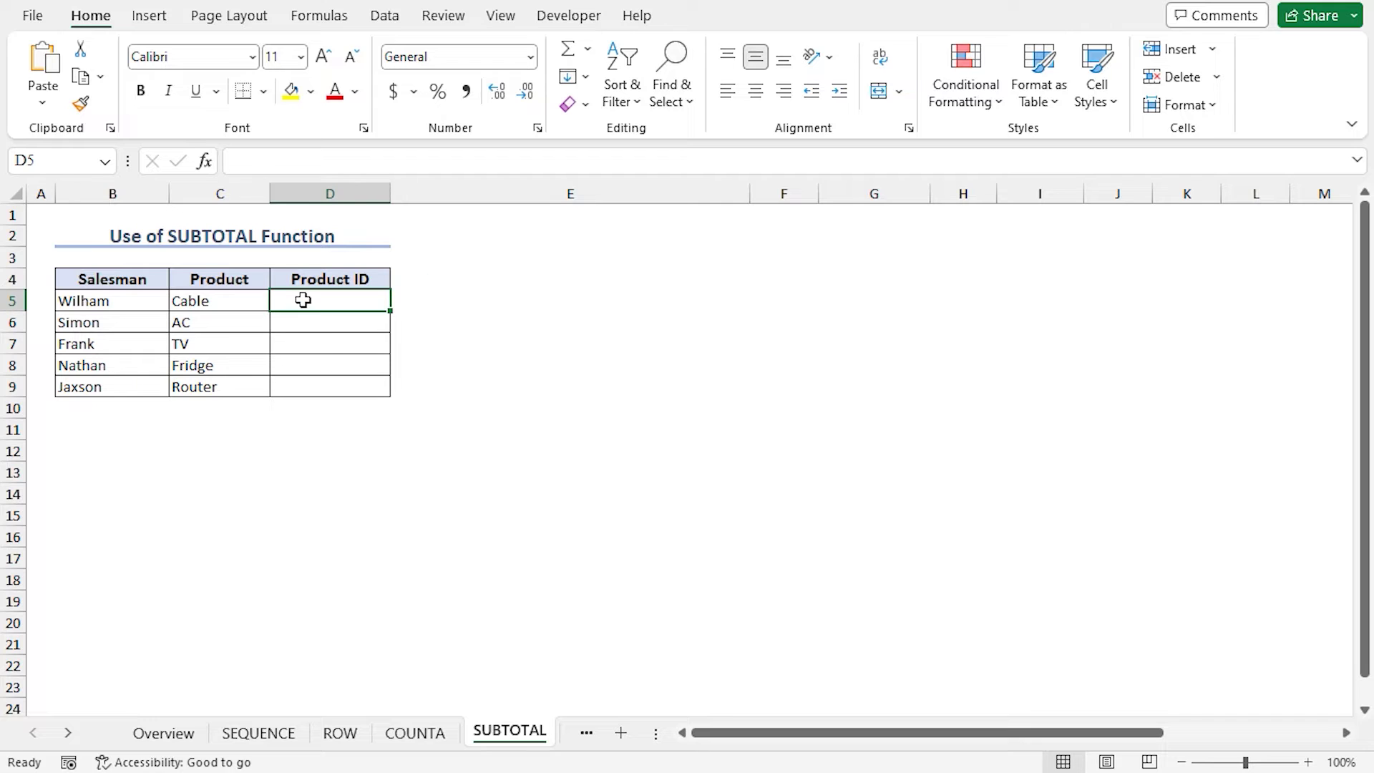
{"action": "type", "text": "=subto"}
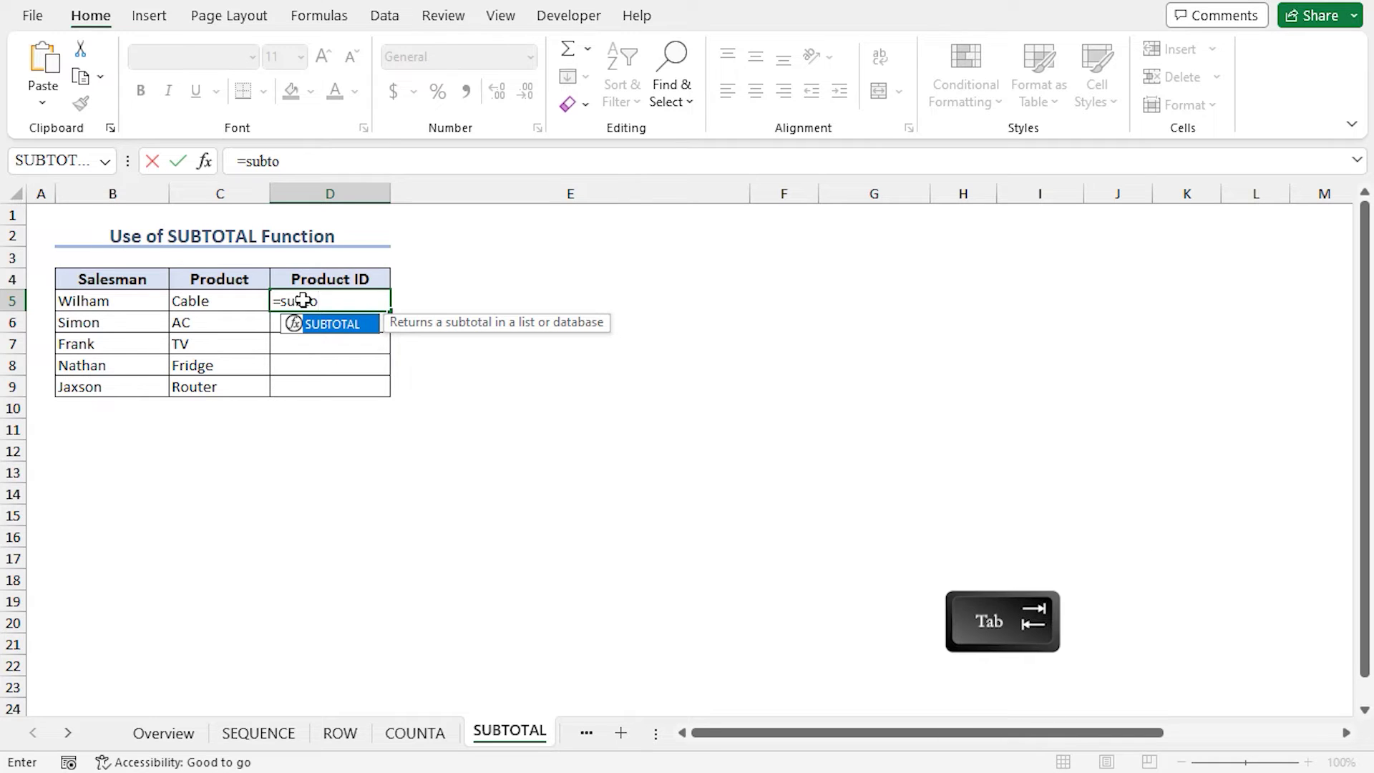
{"action": "key", "text": "Tab"}
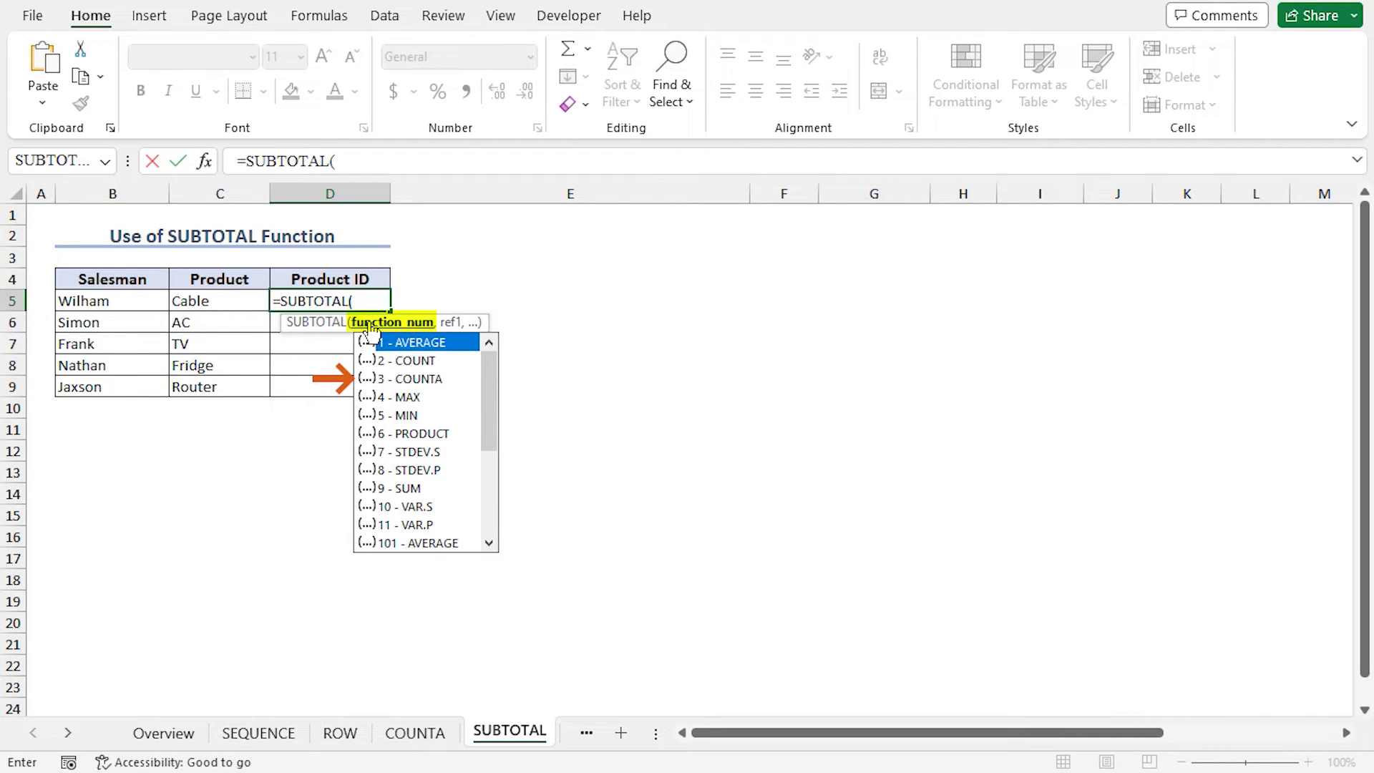
{"action": "type", "text": "3,"}
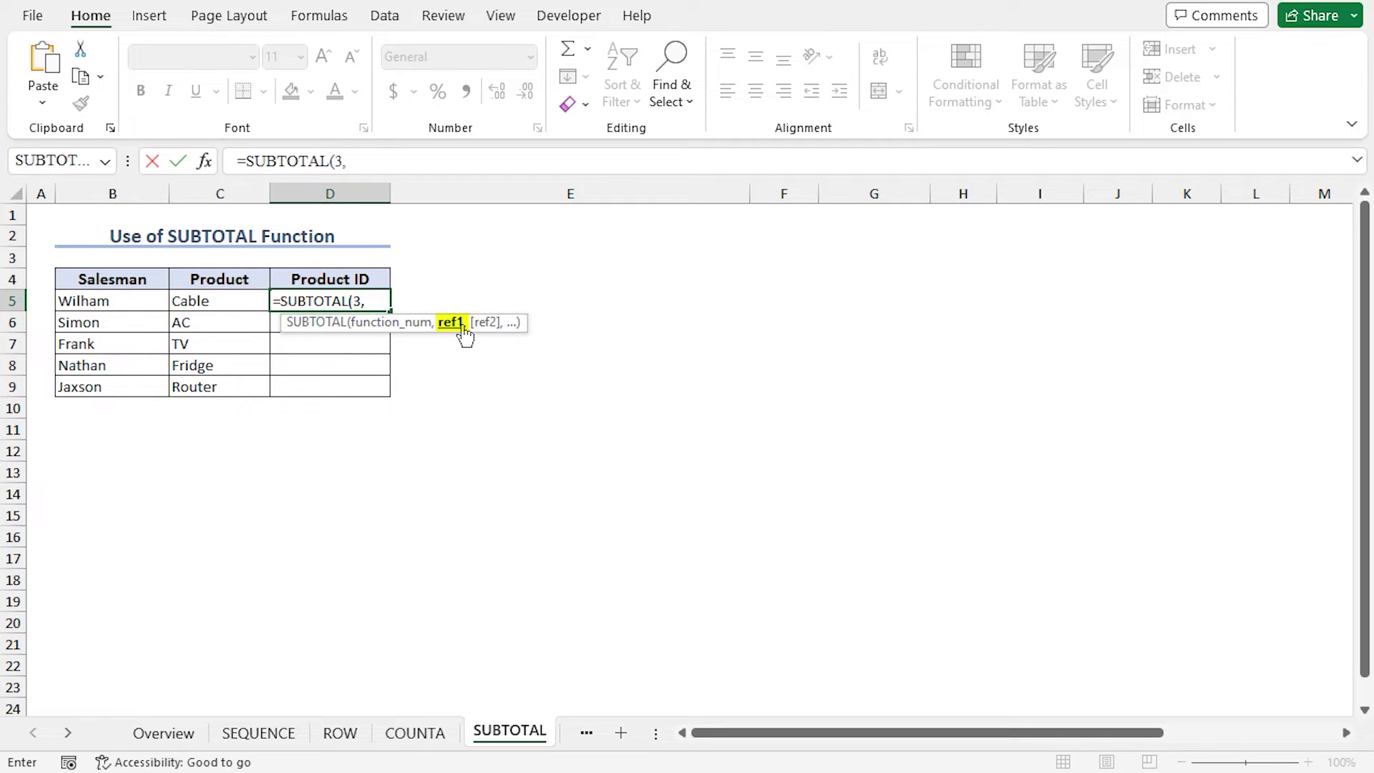
{"action": "left_click", "coordinate": [160, 301]}
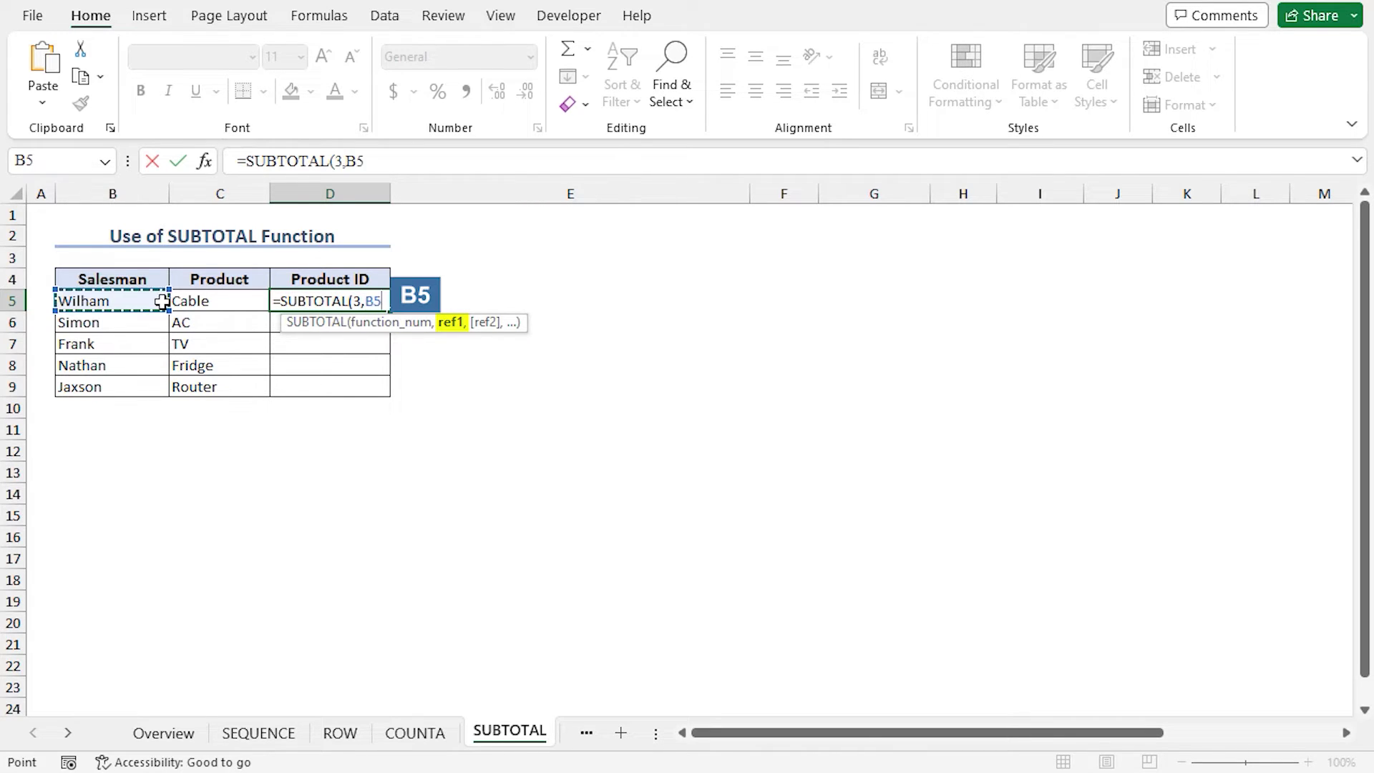
{"action": "key", "text": "F4"}
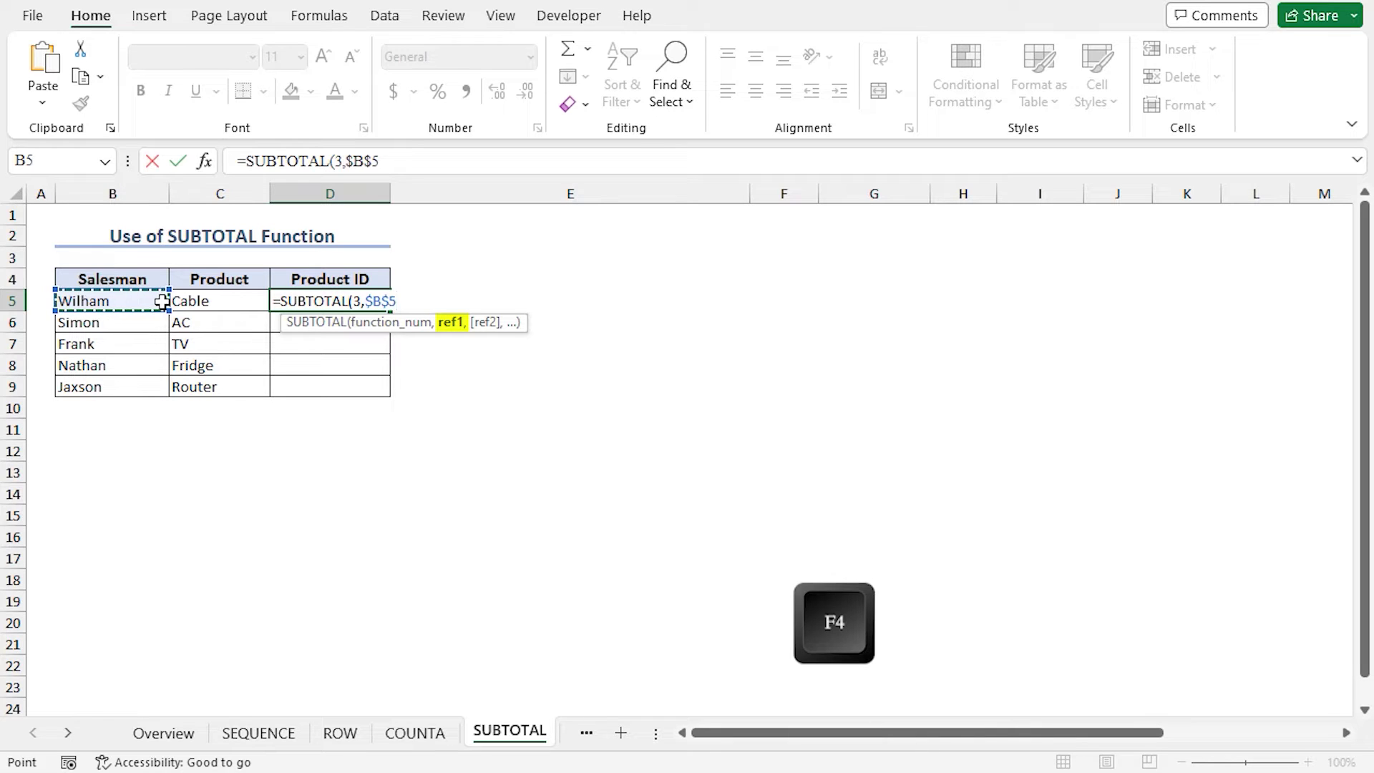
{"action": "type", "text": ":"}
{"action": "left_click", "coordinate": [160, 301]}
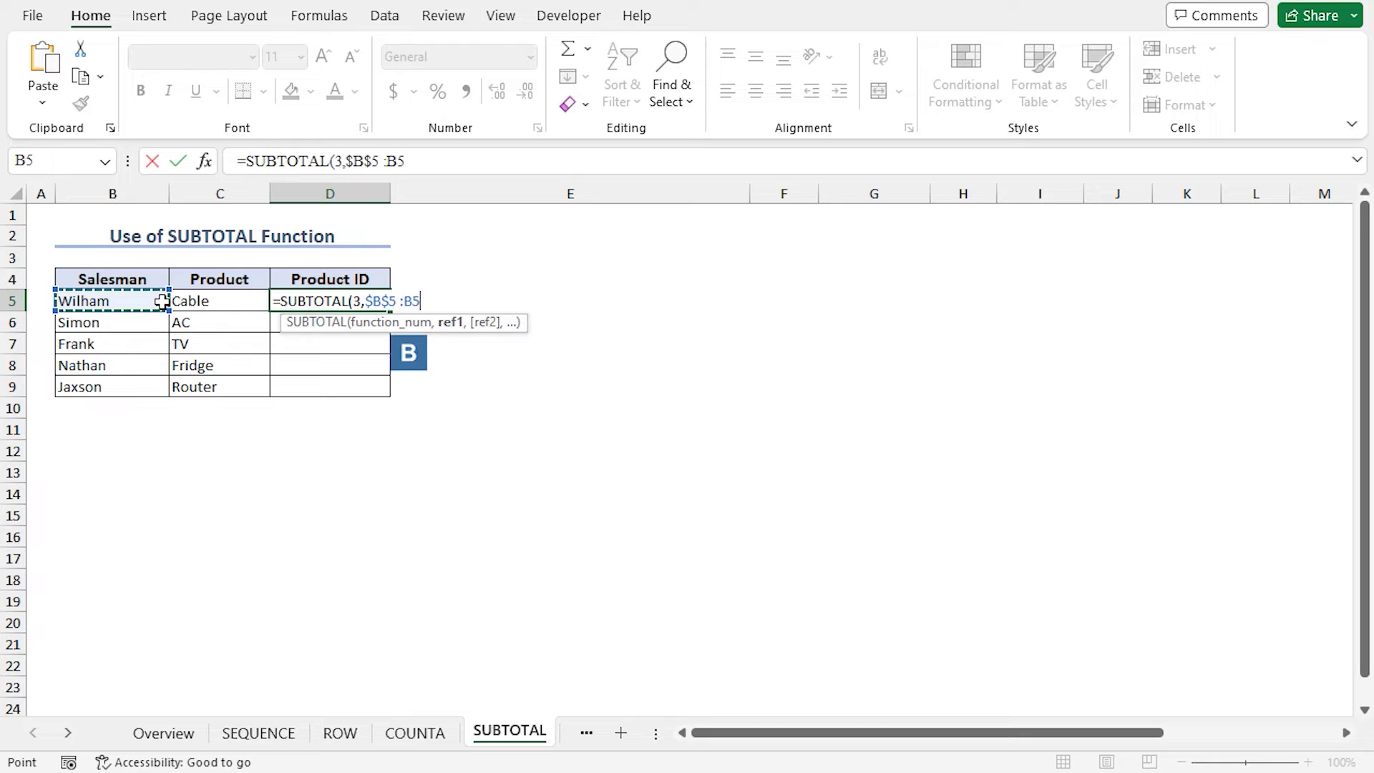
{"action": "type", "text": ")"}
{"action": "key", "text": "Return"}
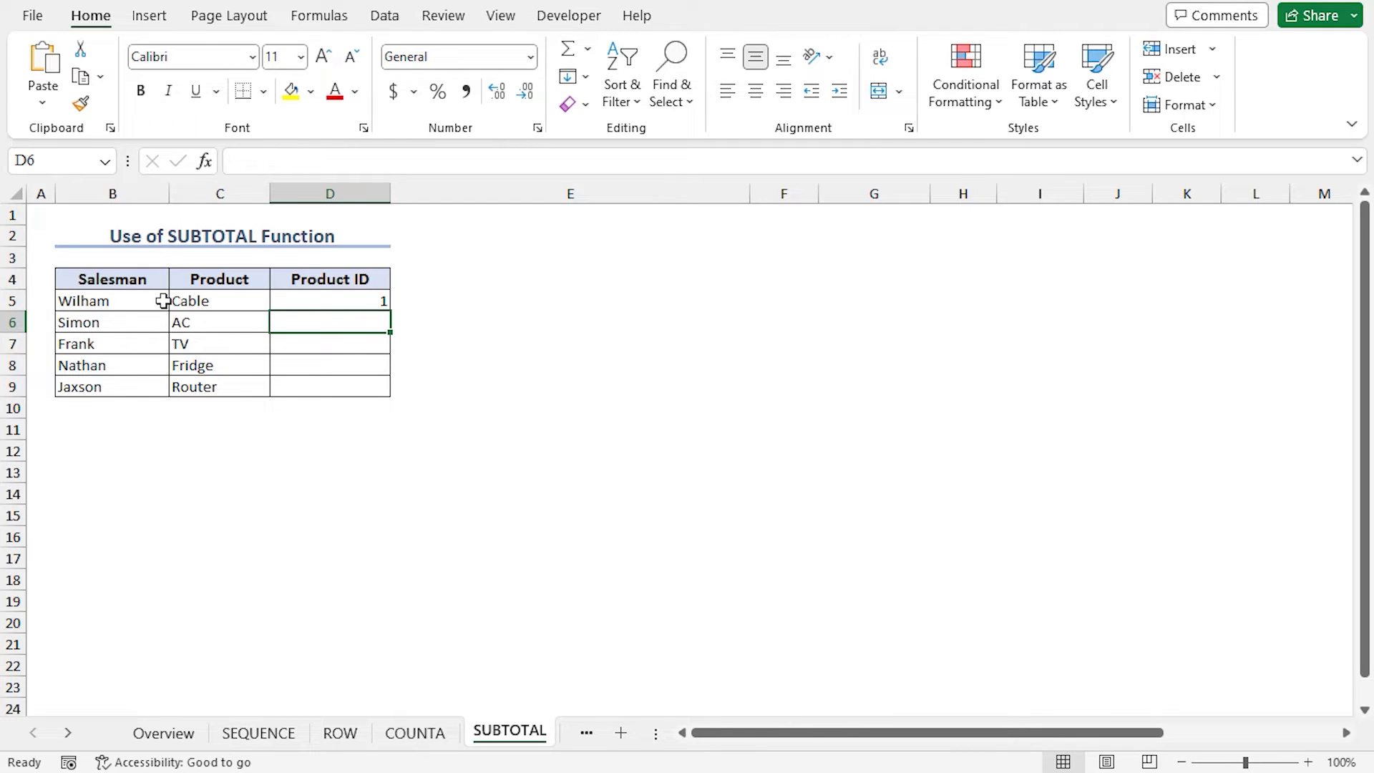
{"action": "left_click", "coordinate": [344, 300]}
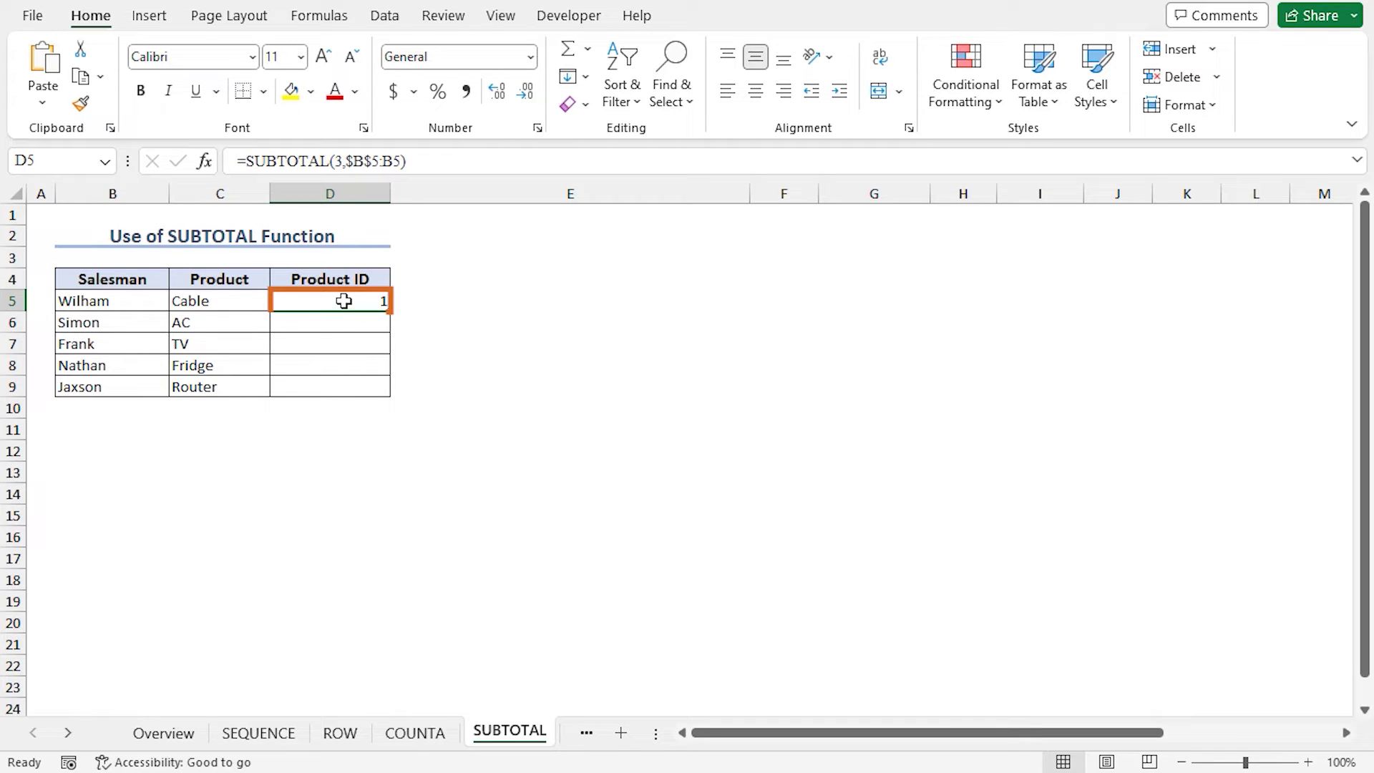
{"action": "double_click", "coordinate": [395, 312]}
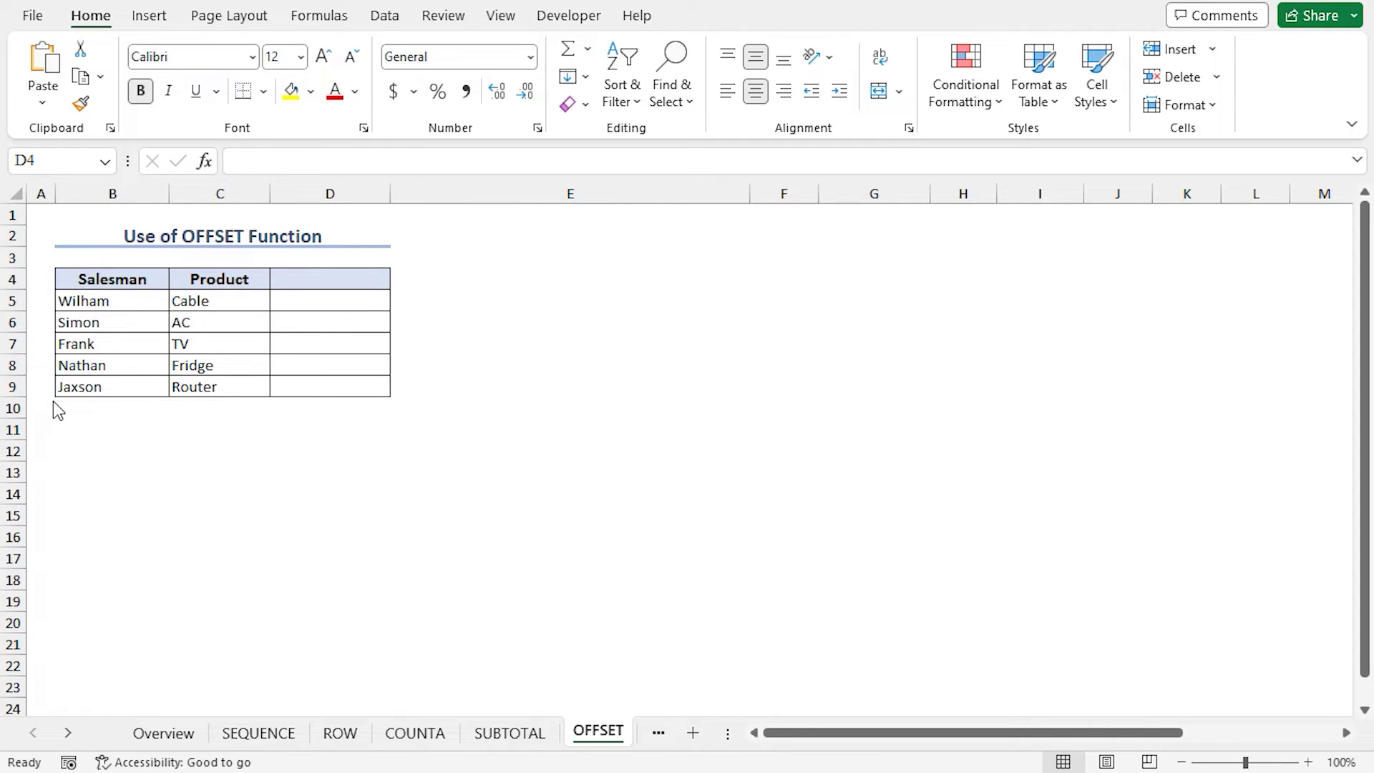
Step: Enter =OFFSET(D5,-1,0)+1 in cell D5 of the OFFSET sheet and fill it down the column beside Product
{"action": "left_click", "coordinate": [350, 282]}
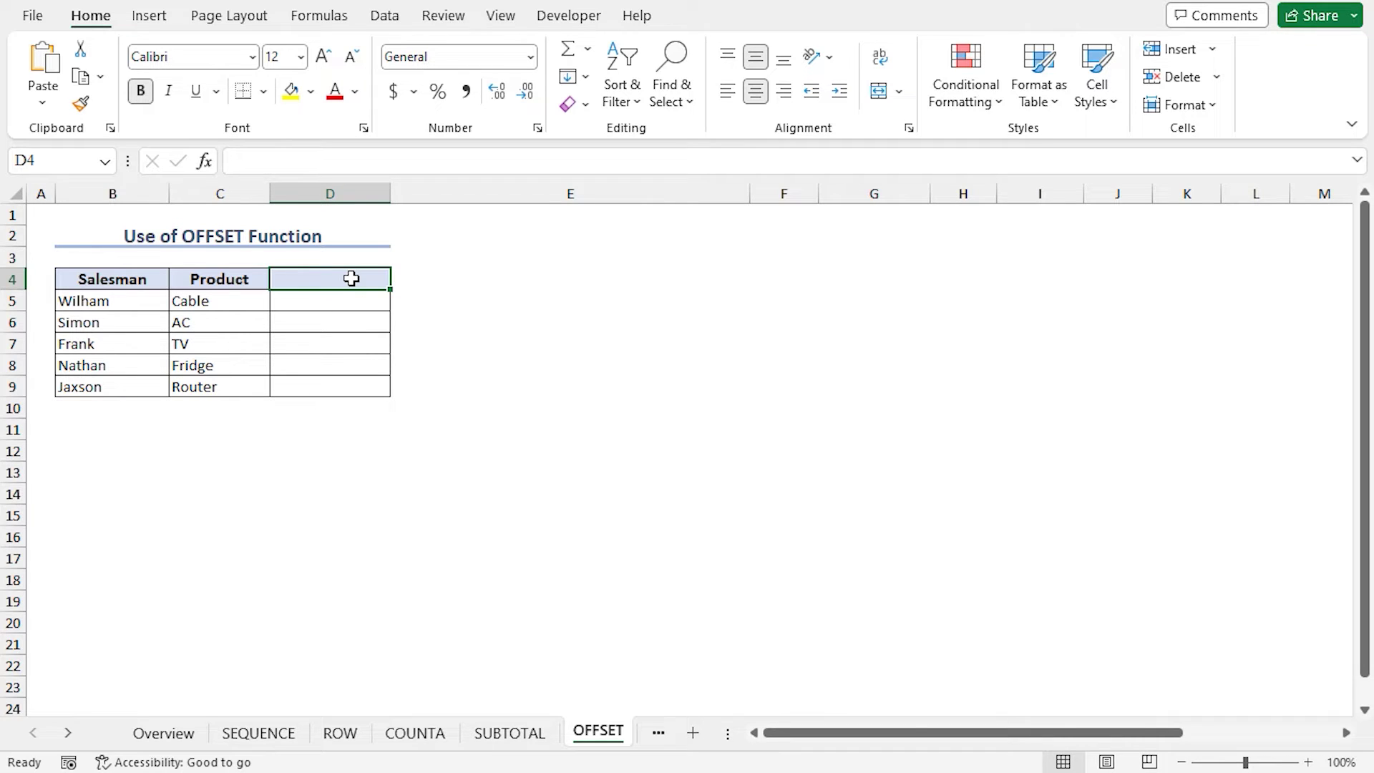
{"action": "left_click", "coordinate": [347, 297]}
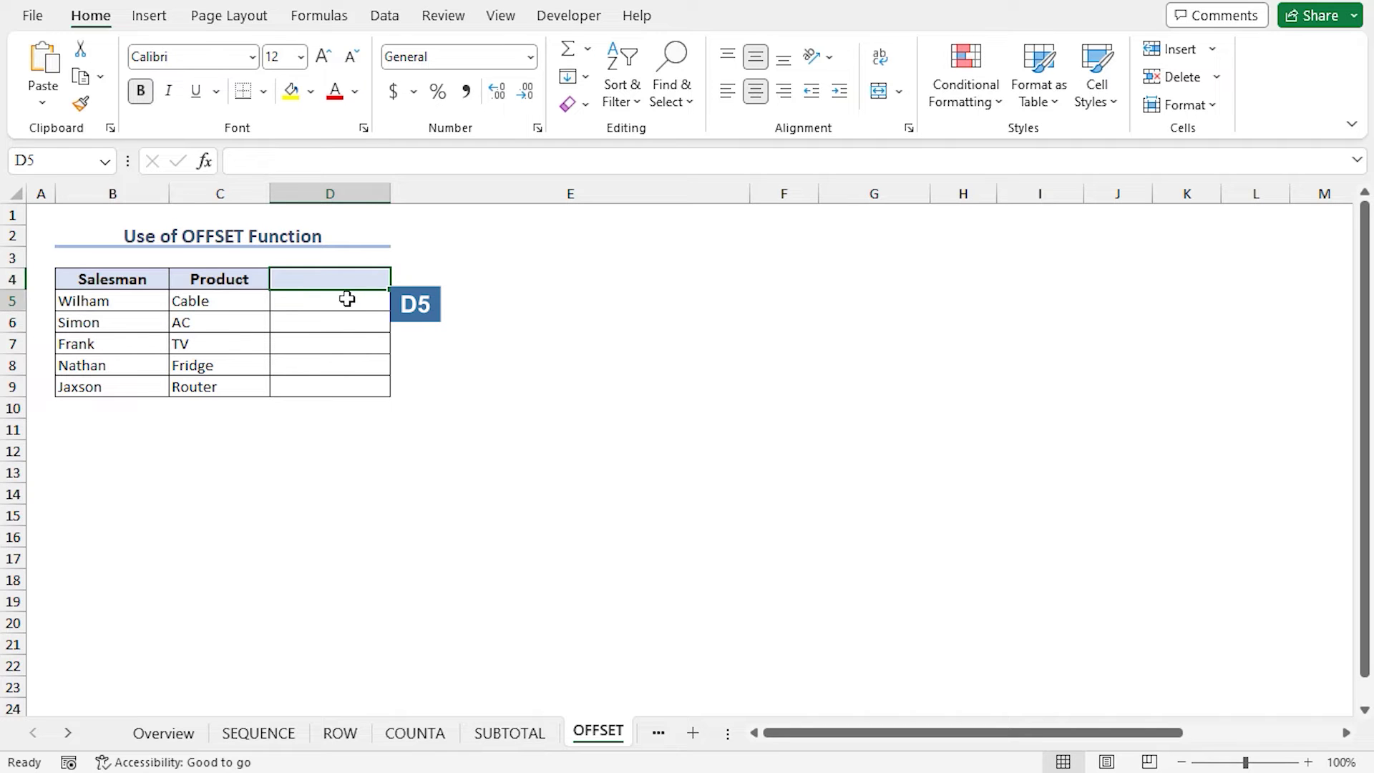
{"action": "type", "text": "=offset"}
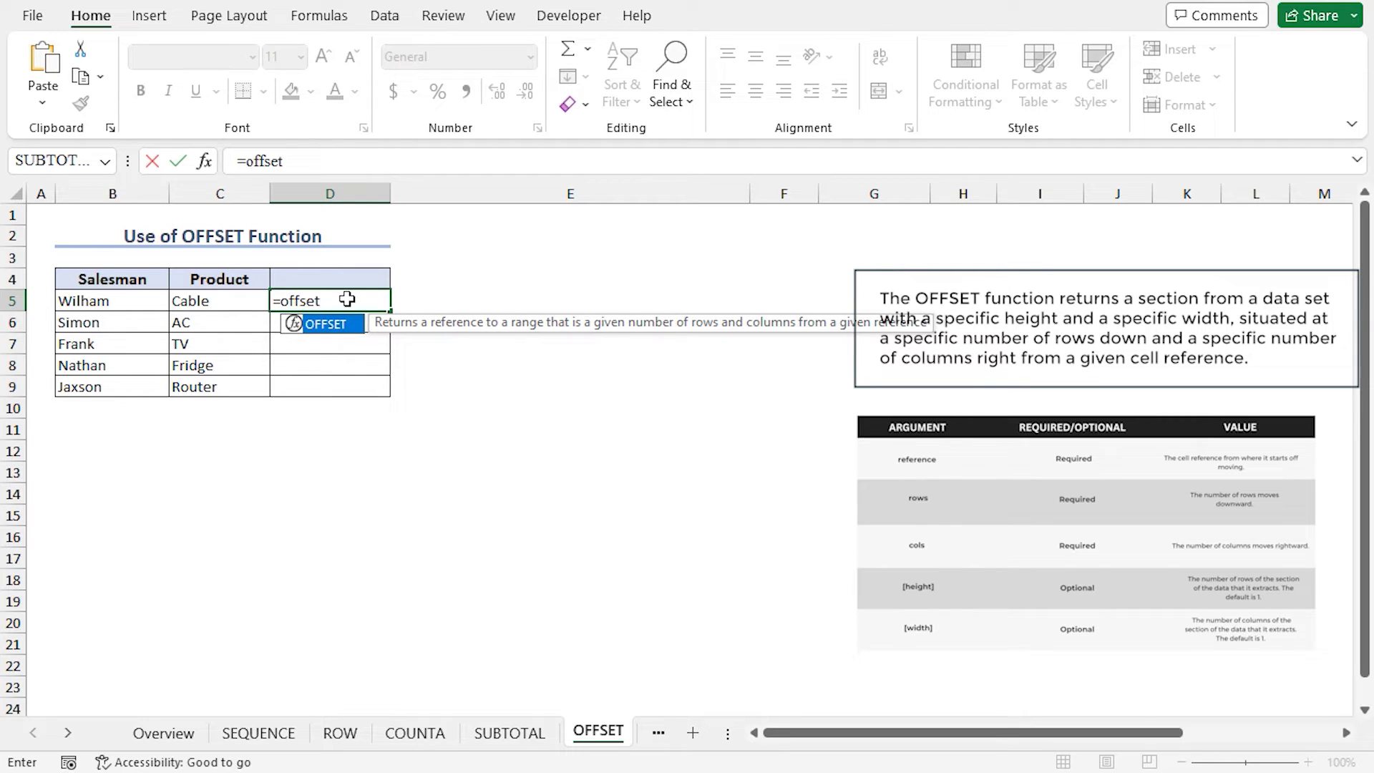
{"action": "key", "text": "Tab"}
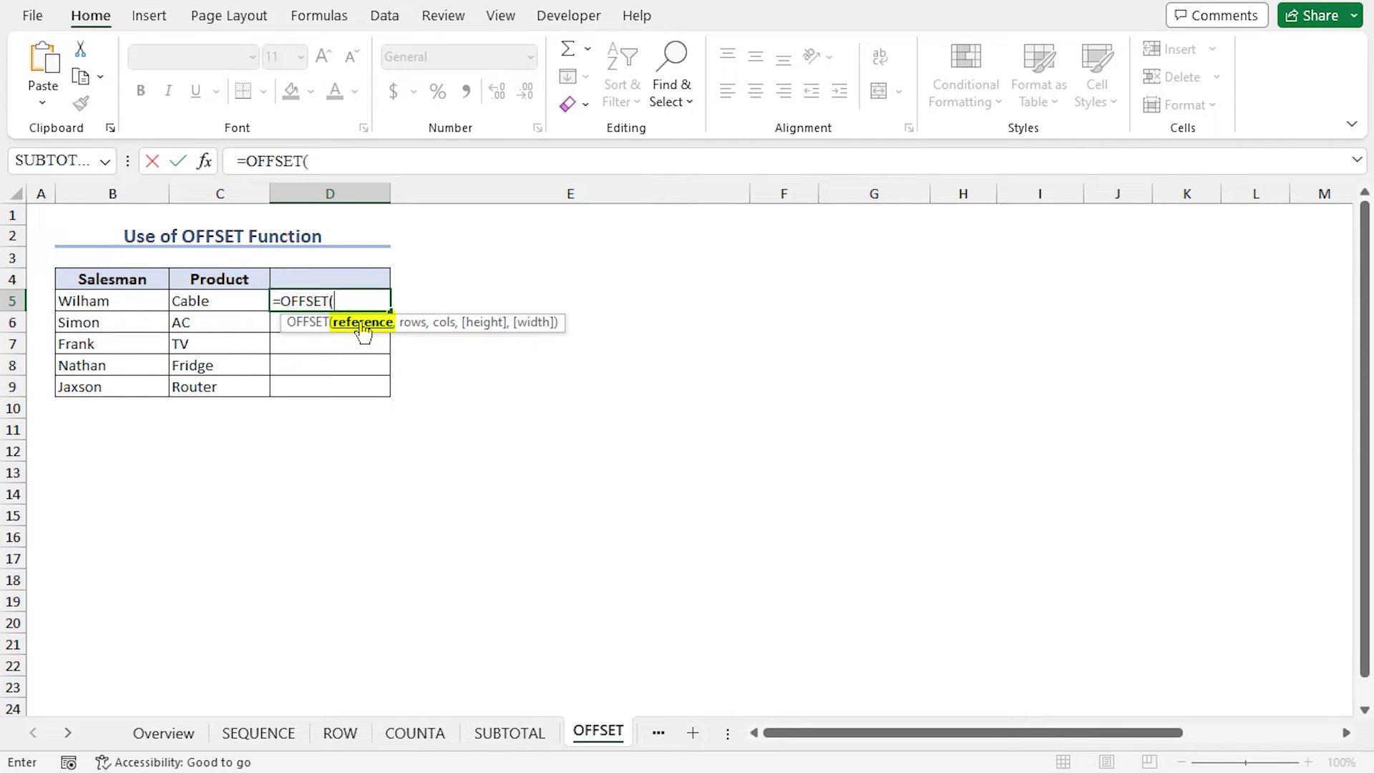
{"action": "type", "text": "D5,"}
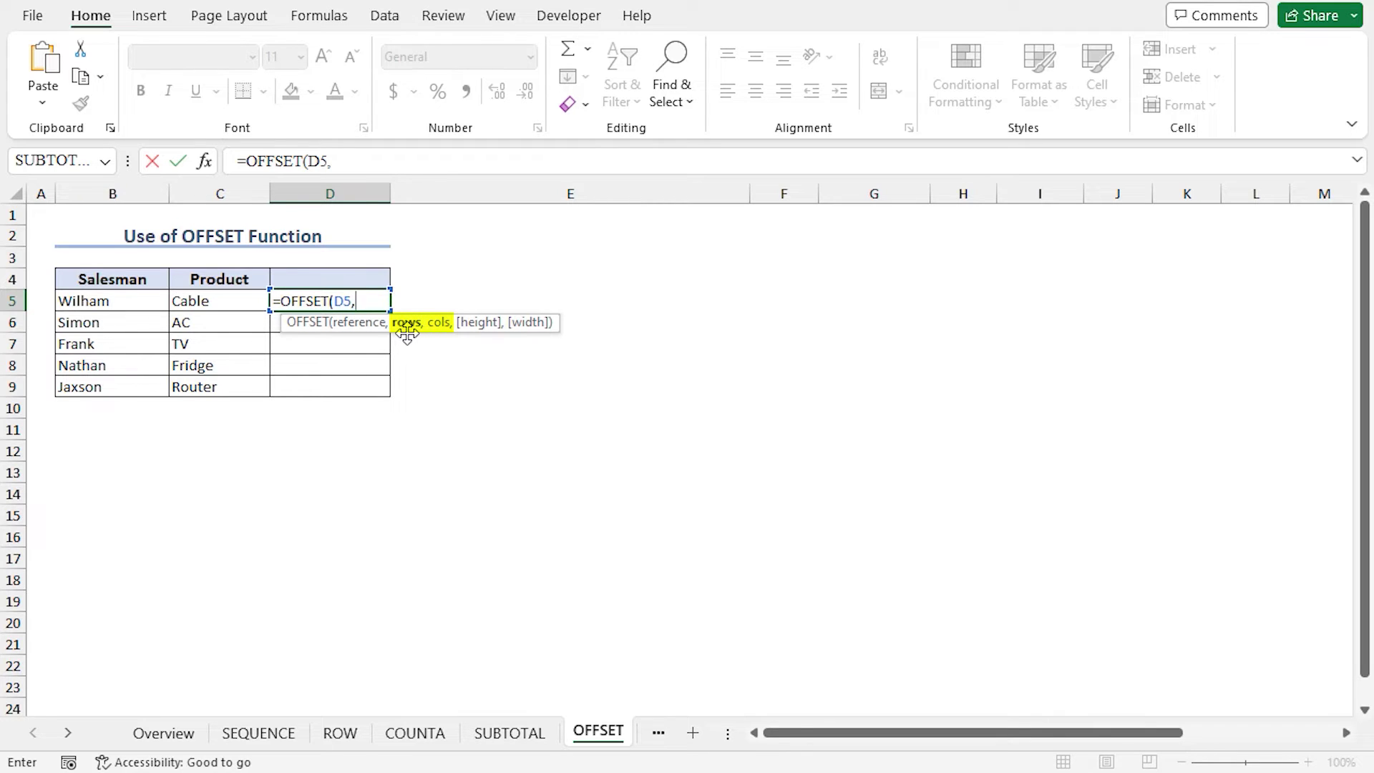
{"action": "type", "text": "-1,0)"}
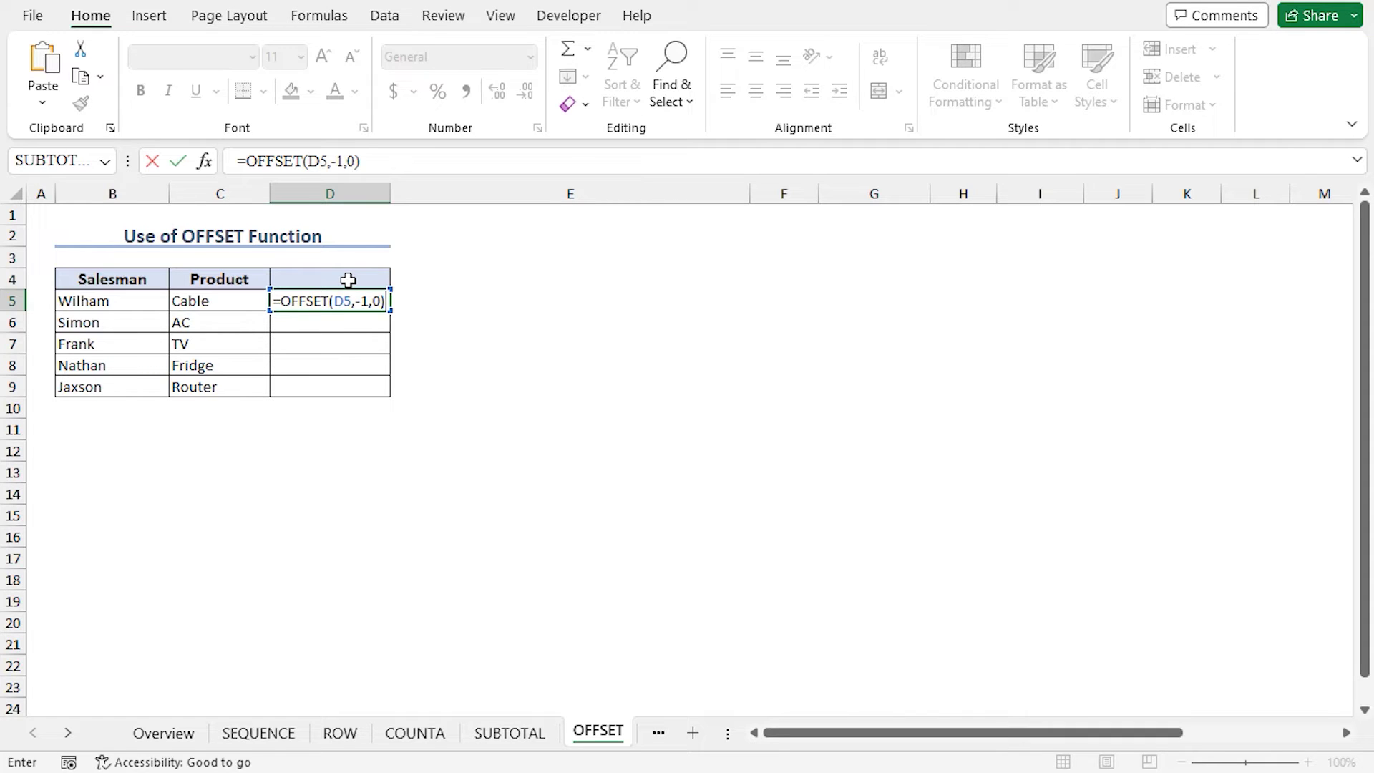
{"action": "type", "text": "+1"}
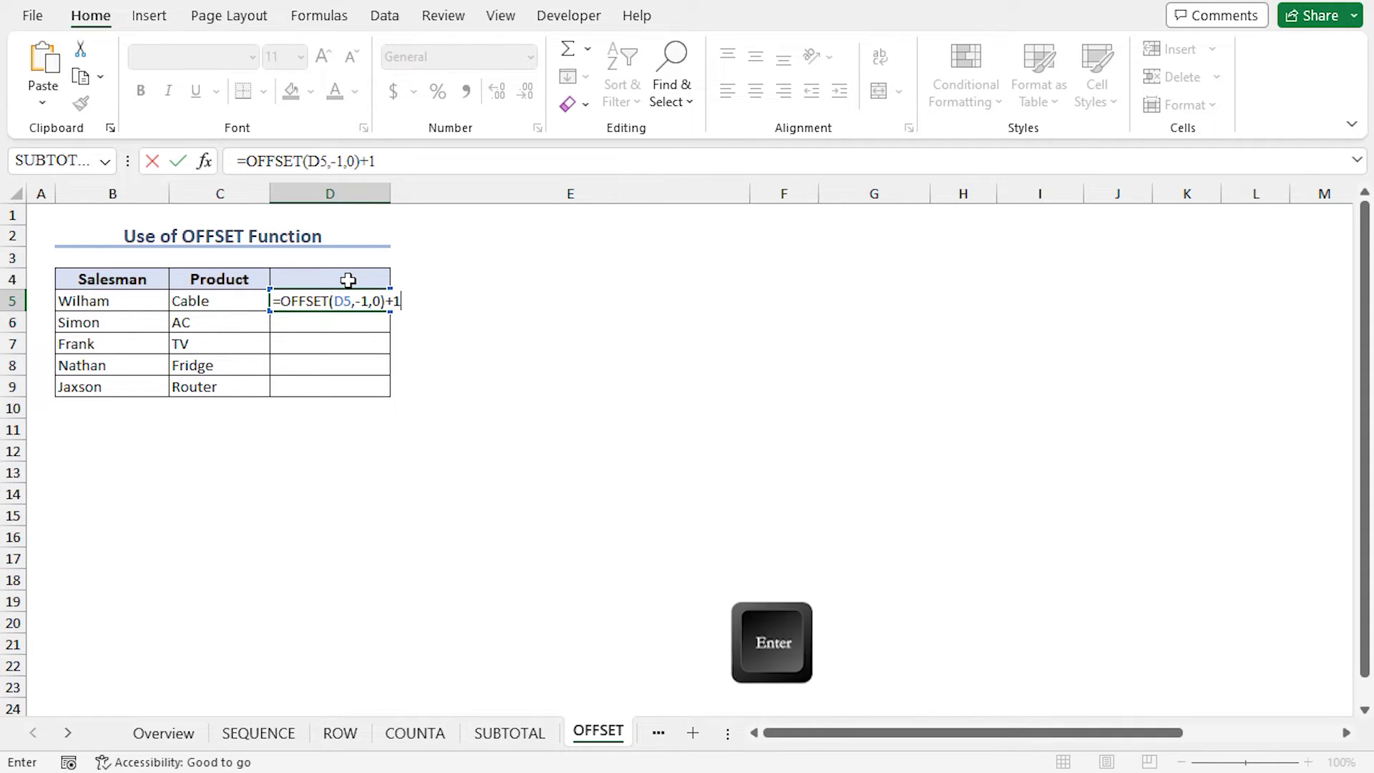
{"action": "key", "text": "Return"}
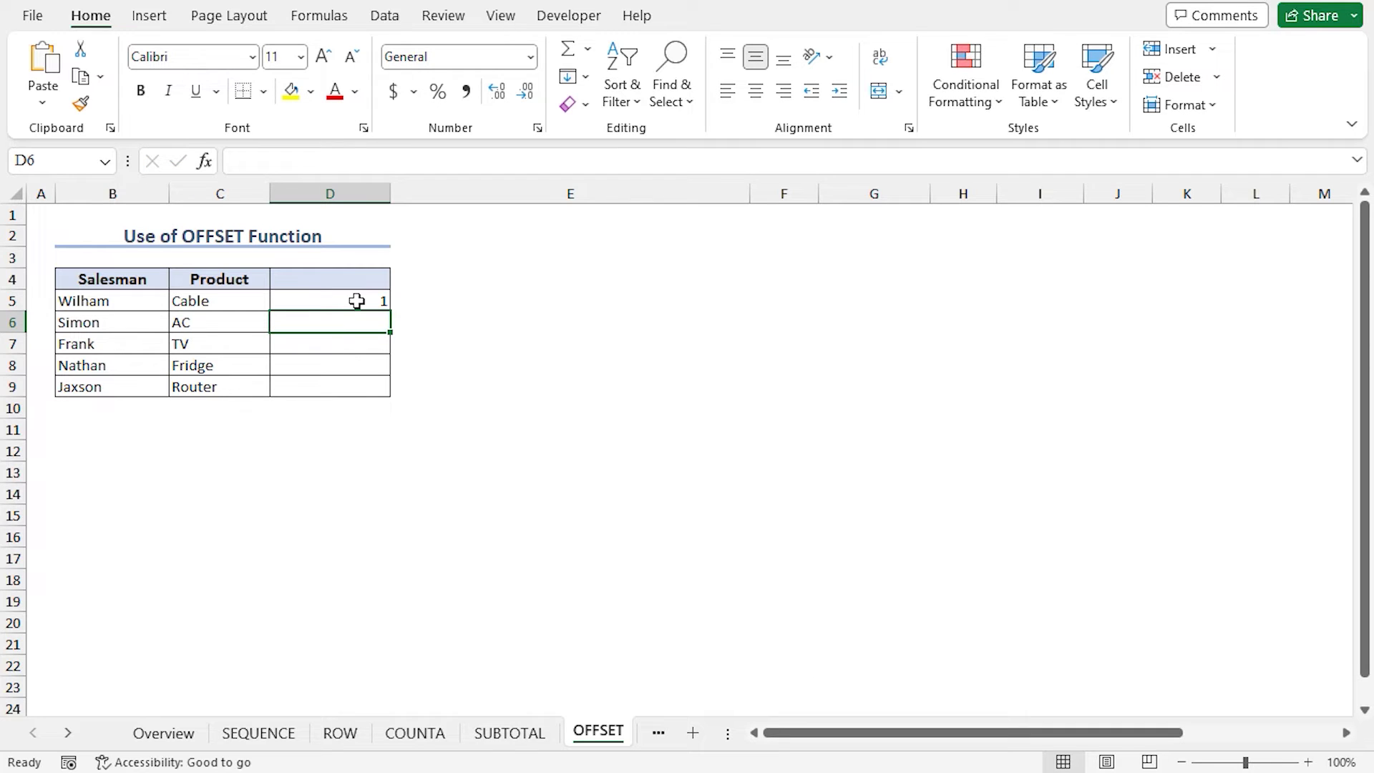
{"action": "left_click", "coordinate": [356, 301]}
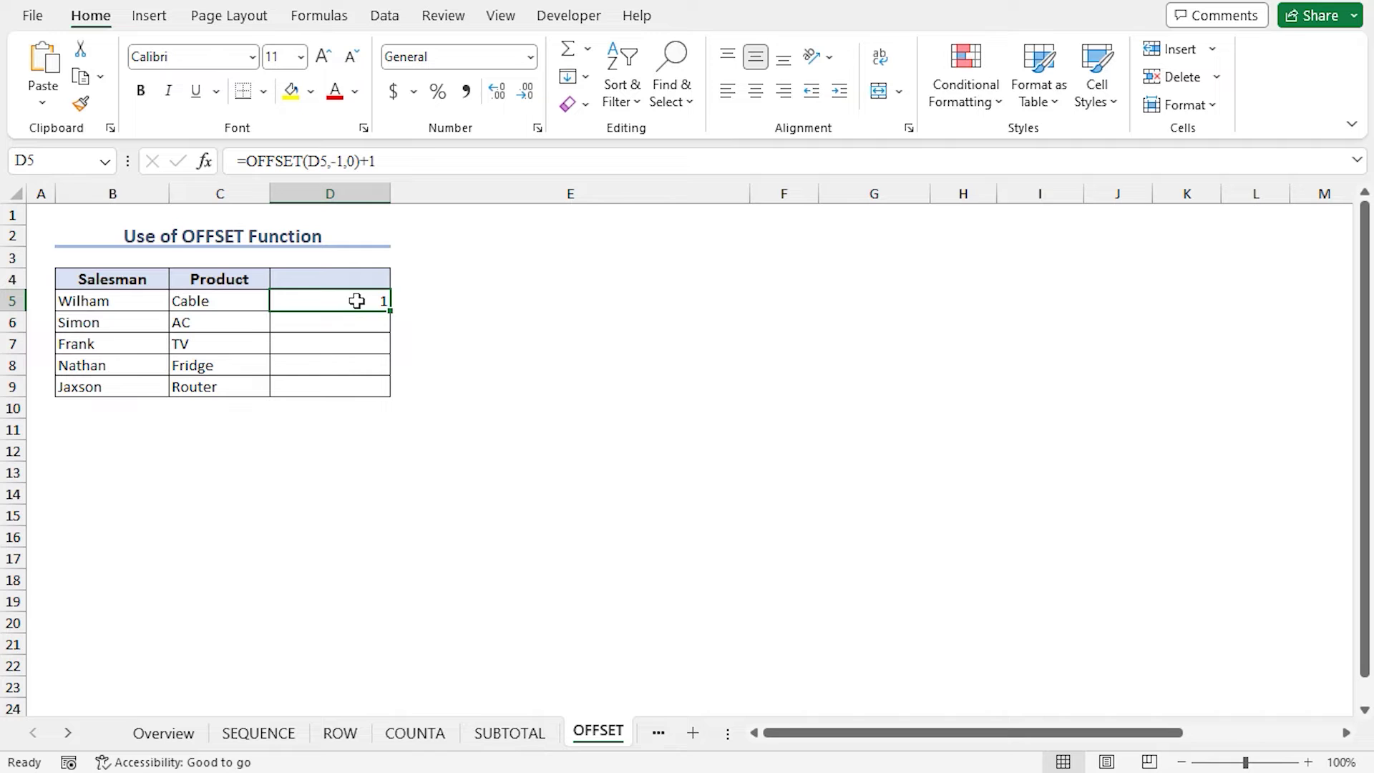
{"action": "double_click", "coordinate": [389, 311]}
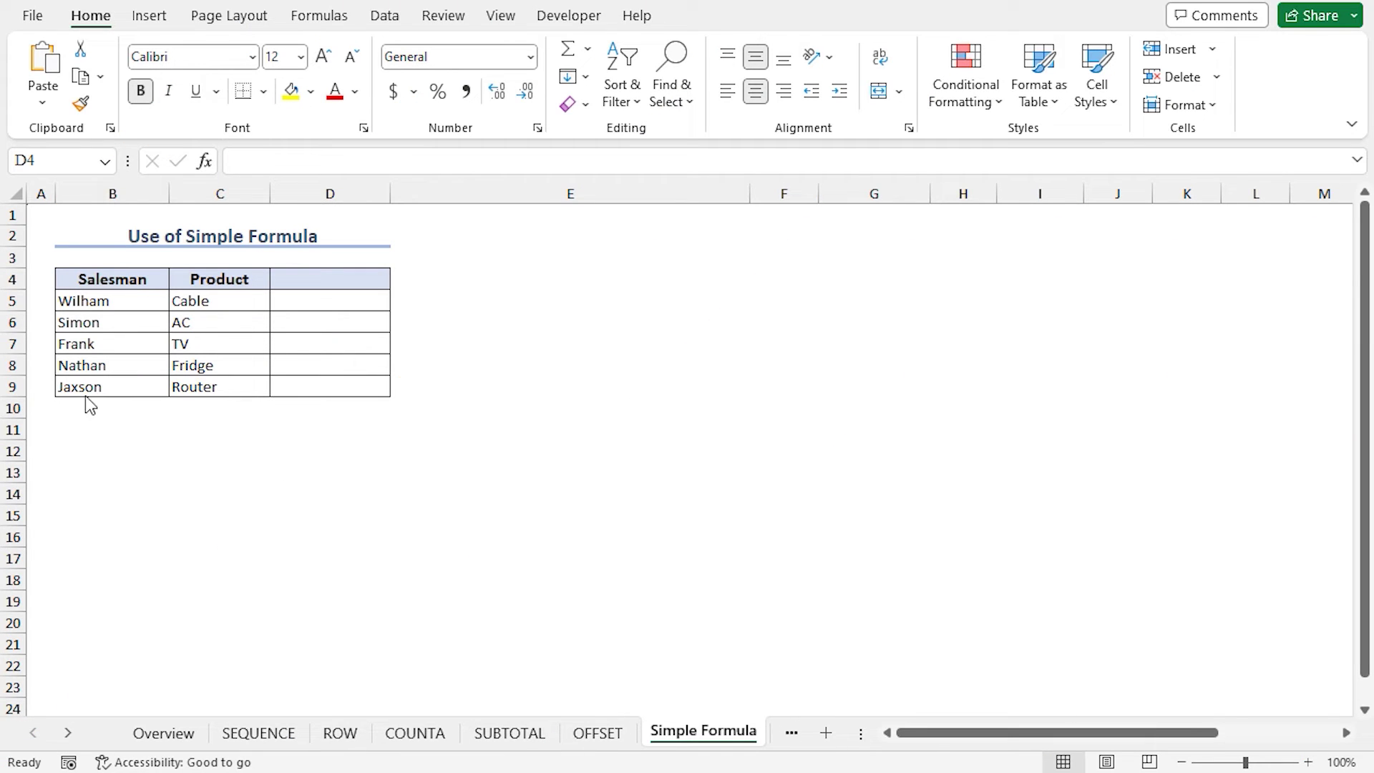
Step: Enter =D4+1 in cell D5 of the Simple Formula sheet, using the blank header cell as the starting reference
{"action": "left_click", "coordinate": [356, 276]}
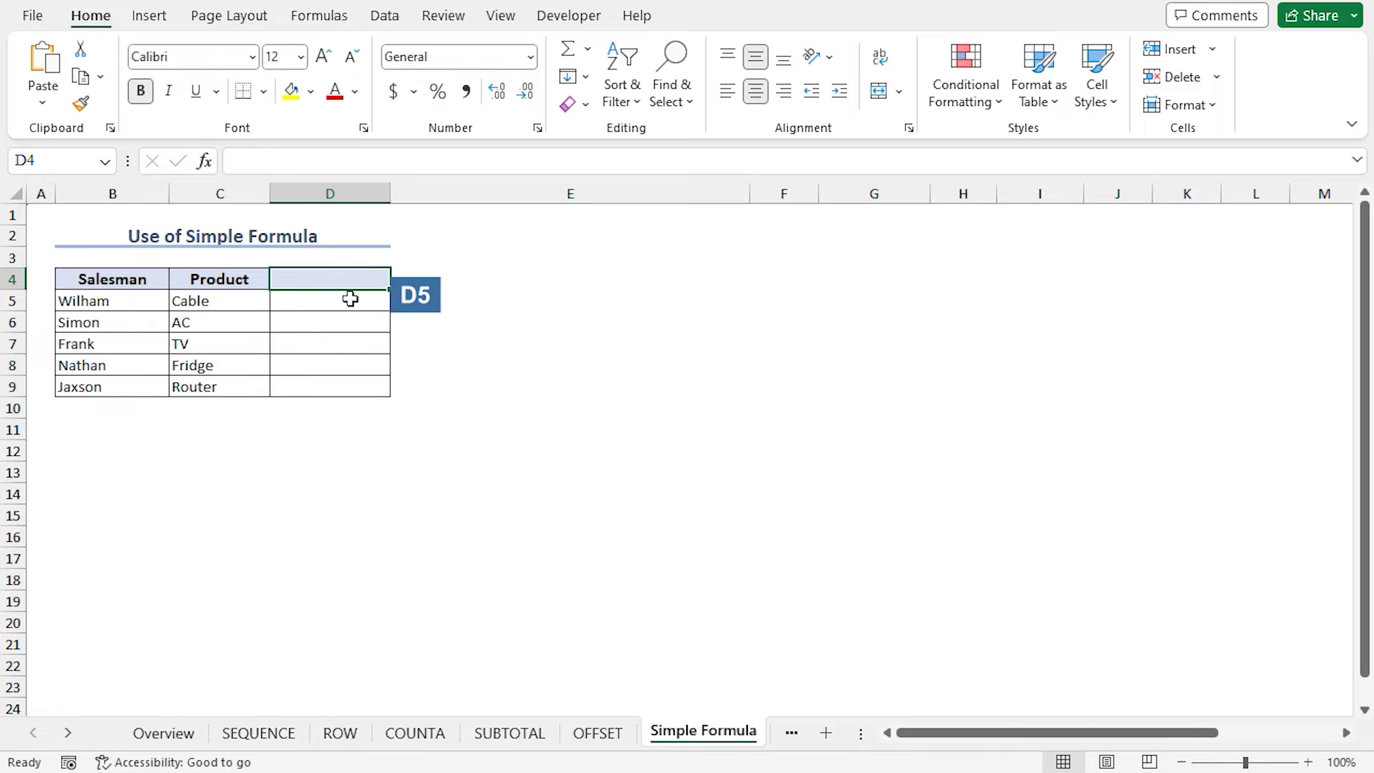
{"action": "left_click", "coordinate": [350, 300]}
{"action": "type", "text": "="}
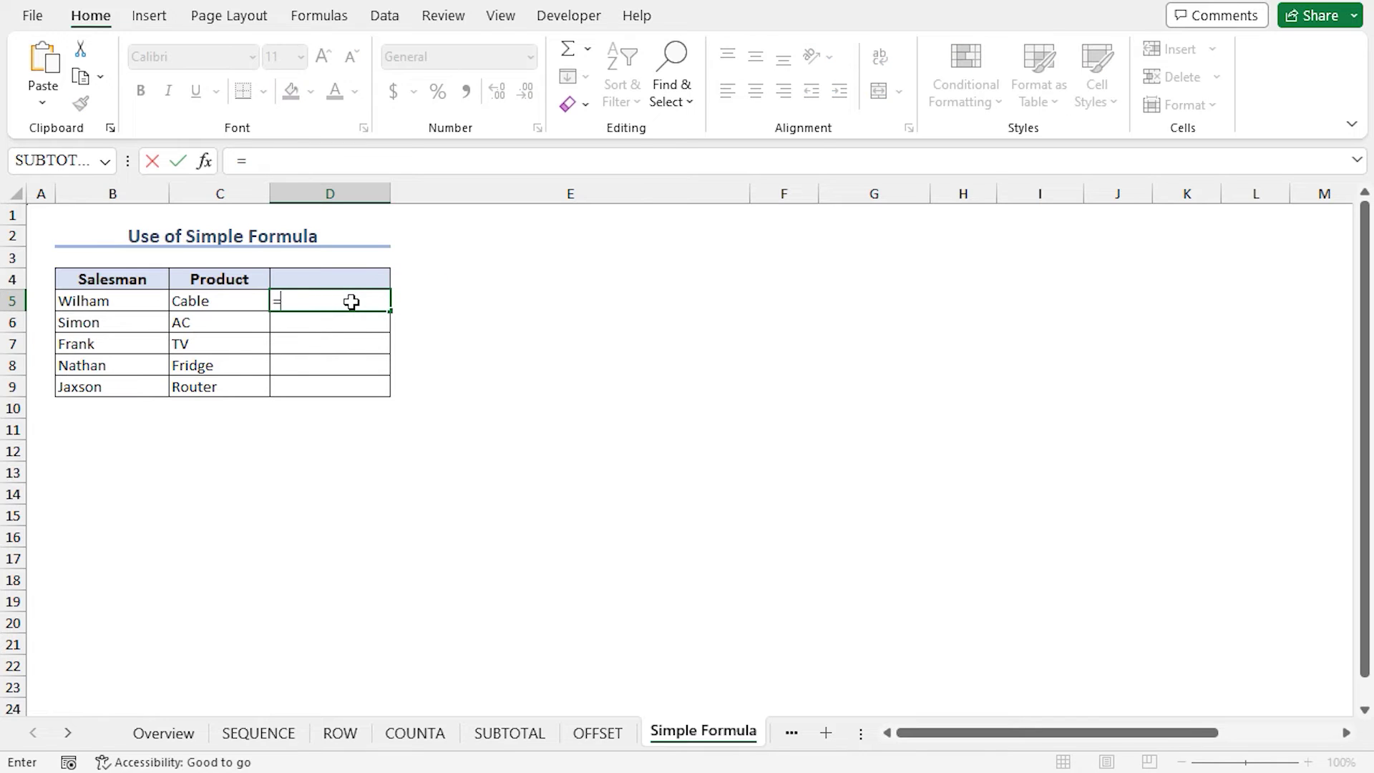
{"action": "left_click", "coordinate": [342, 277]}
{"action": "type", "text": "+"}
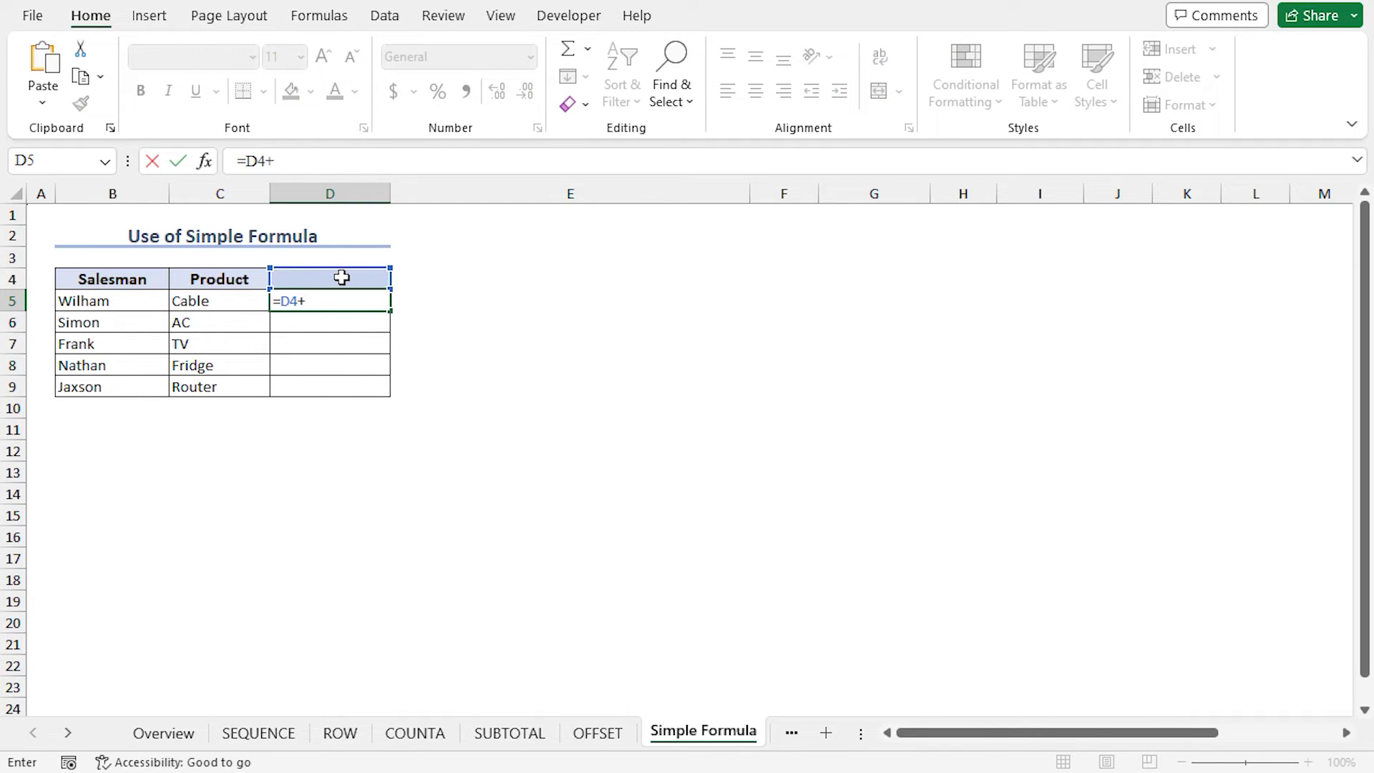
{"action": "type", "text": "1"}
{"action": "key", "text": "Return"}
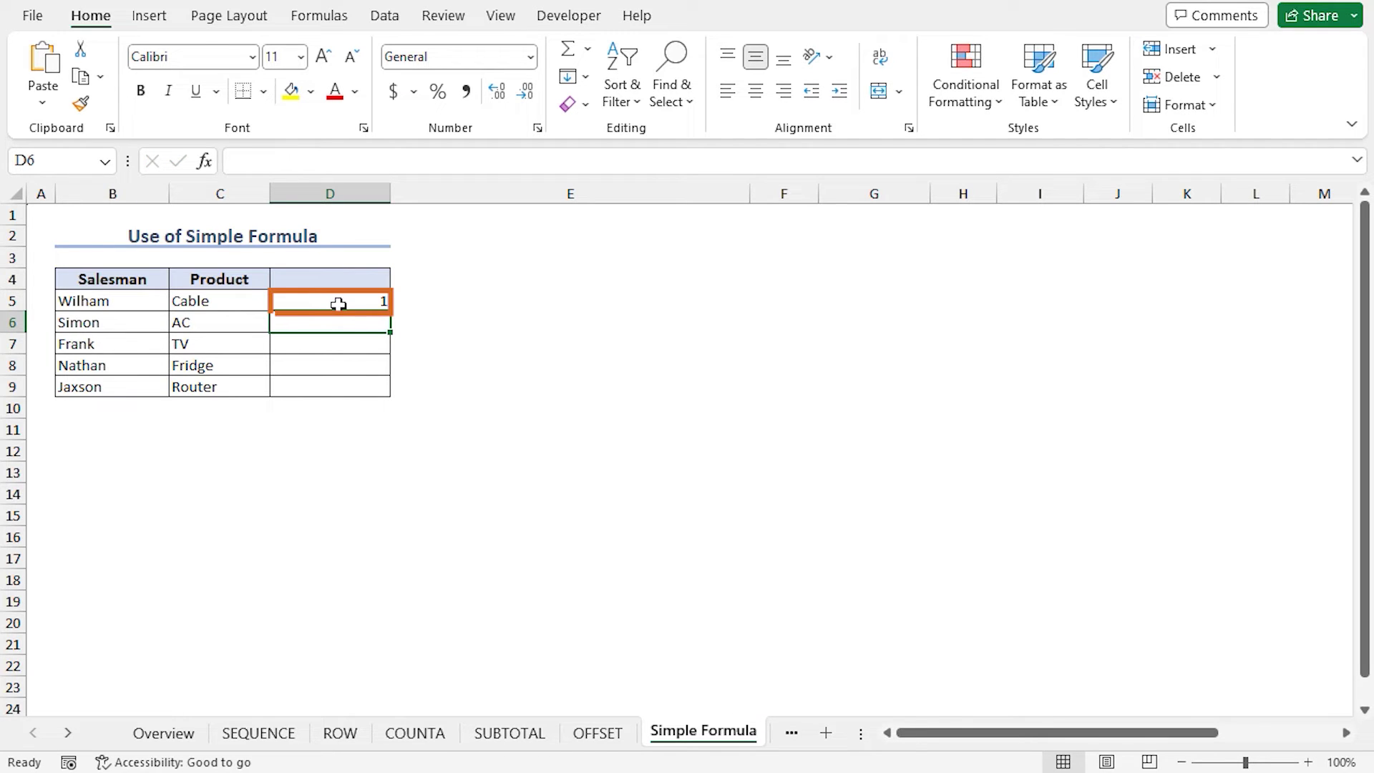
{"action": "left_click", "coordinate": [339, 304]}
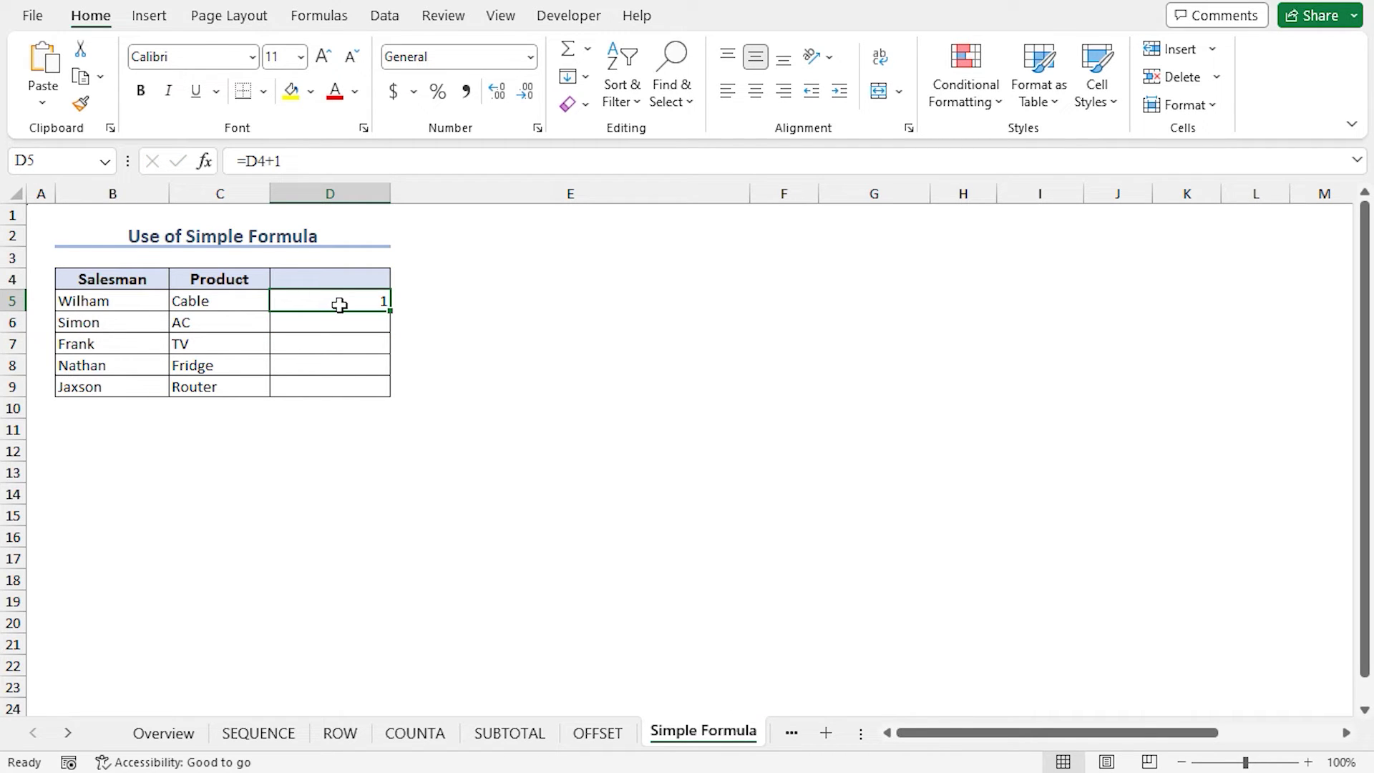
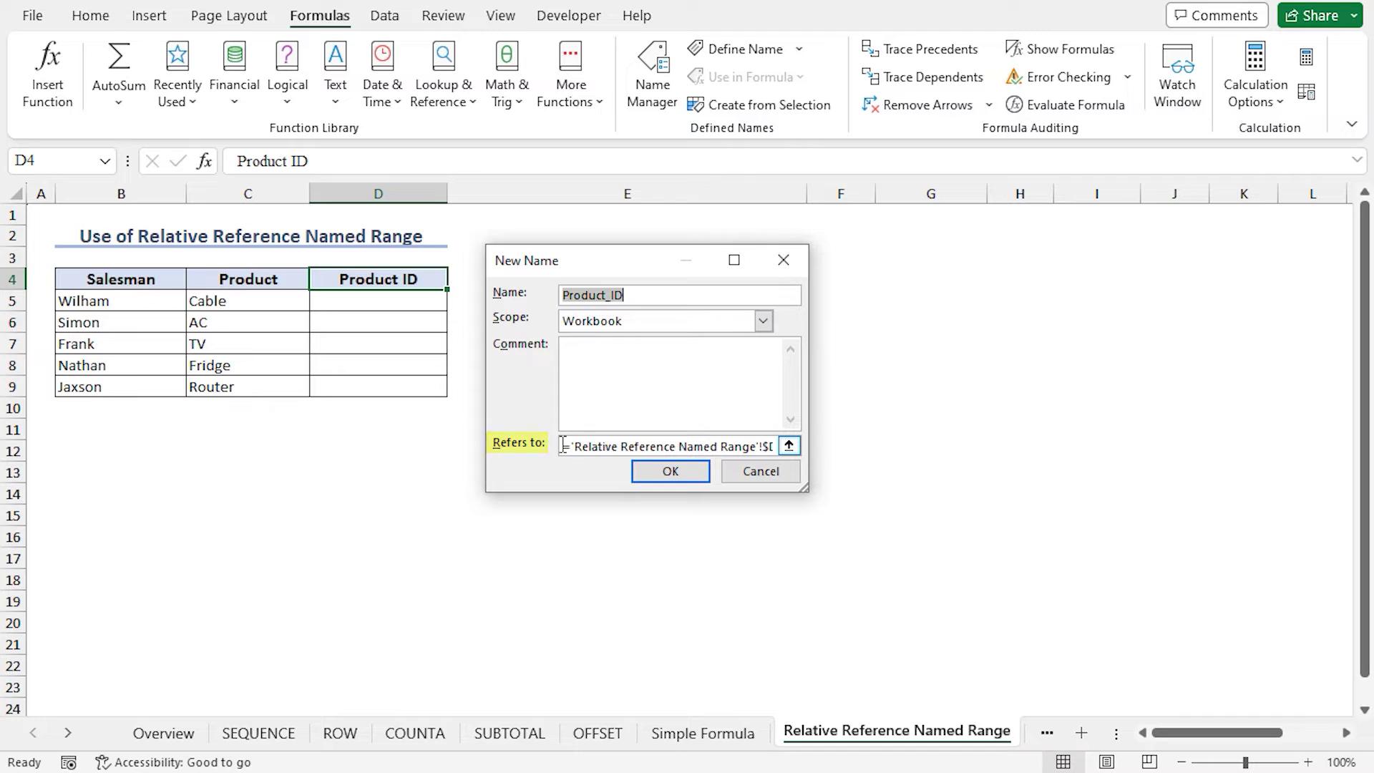
Step: Define the workbook name Product_ID so that it refers to =INDIRECT("R[-1]C",FALSE)
{"action": "left_click_drag", "start_coordinate": [563, 447], "coordinate": [841, 443]}
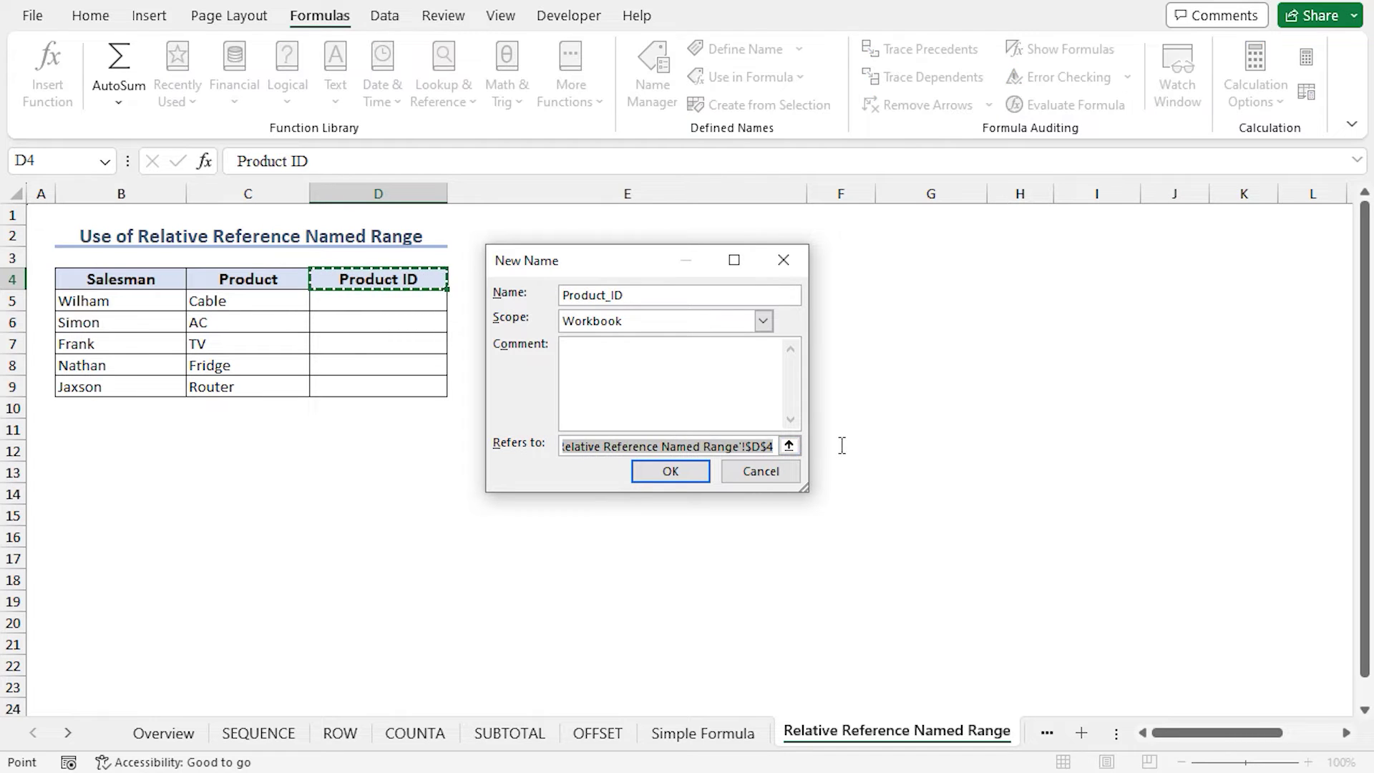
{"action": "key", "text": "BackSpace"}
{"action": "type", "text": "=INDIR"}
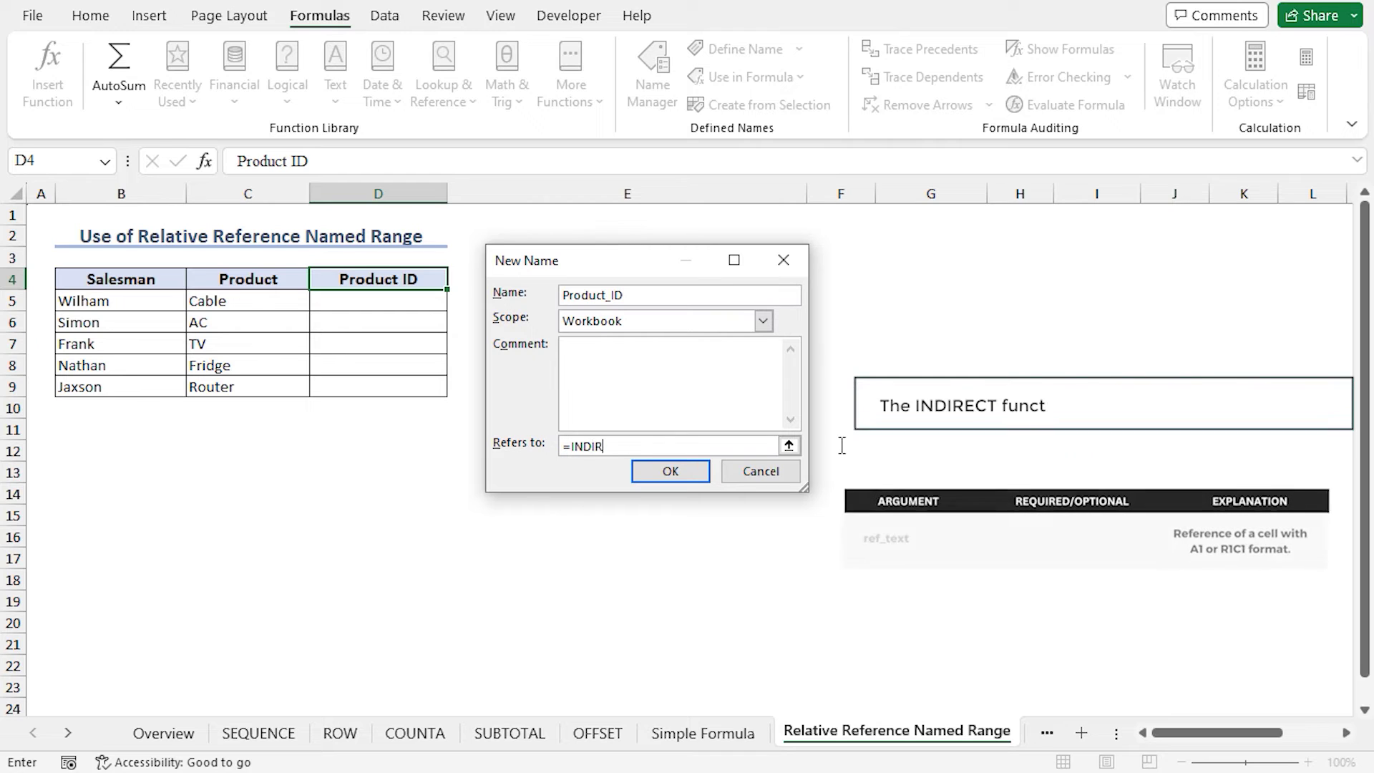
{"action": "type", "text": "ECT("}
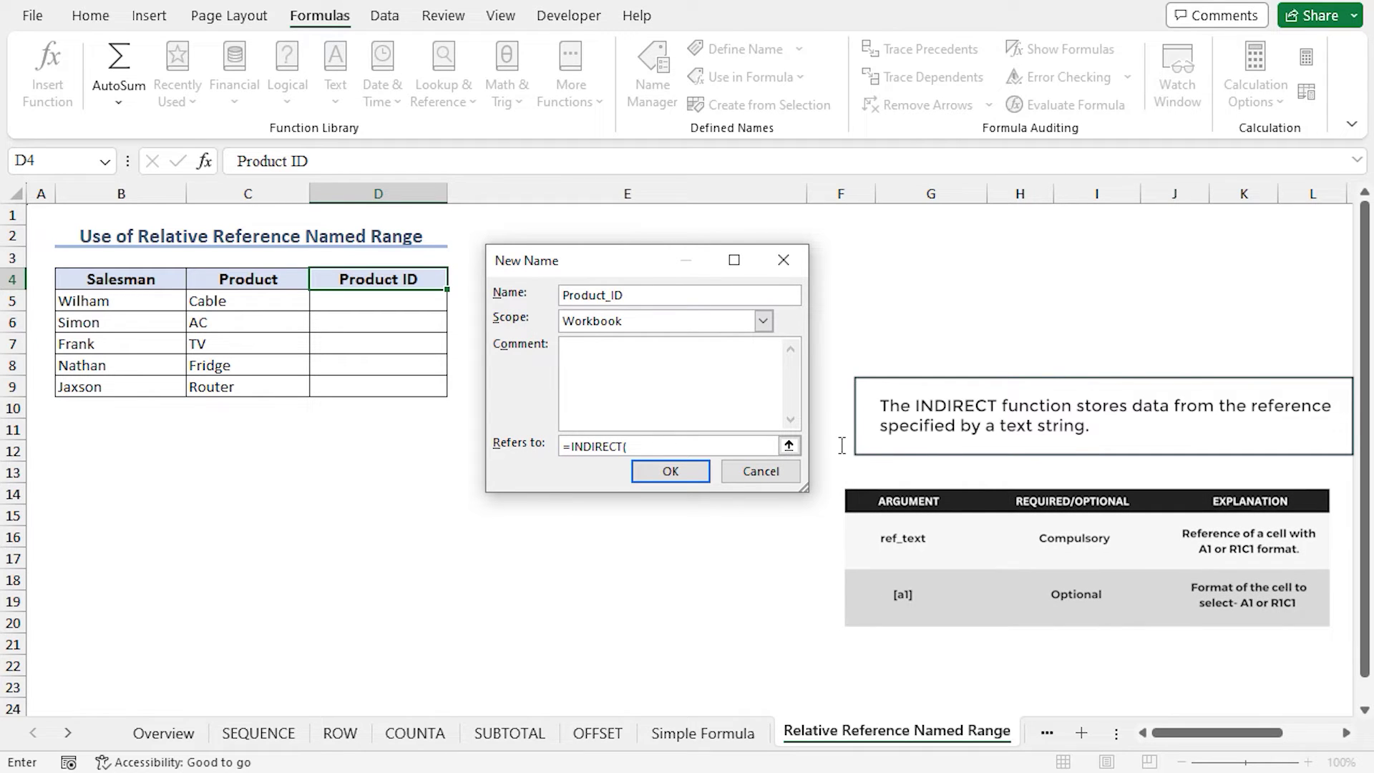
{"action": "type", "text": "\"R[-1]C\",FALSE"}
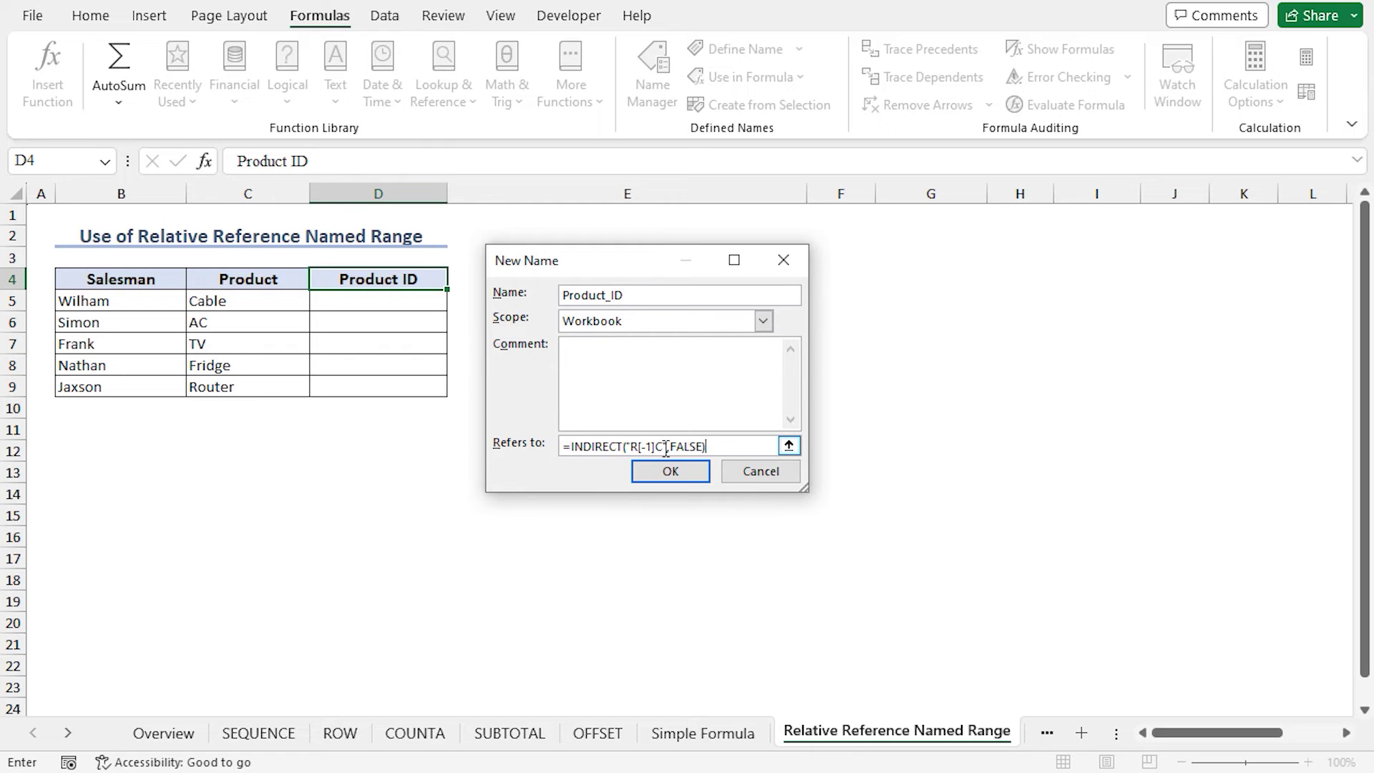
{"action": "left_click", "coordinate": [670, 470]}
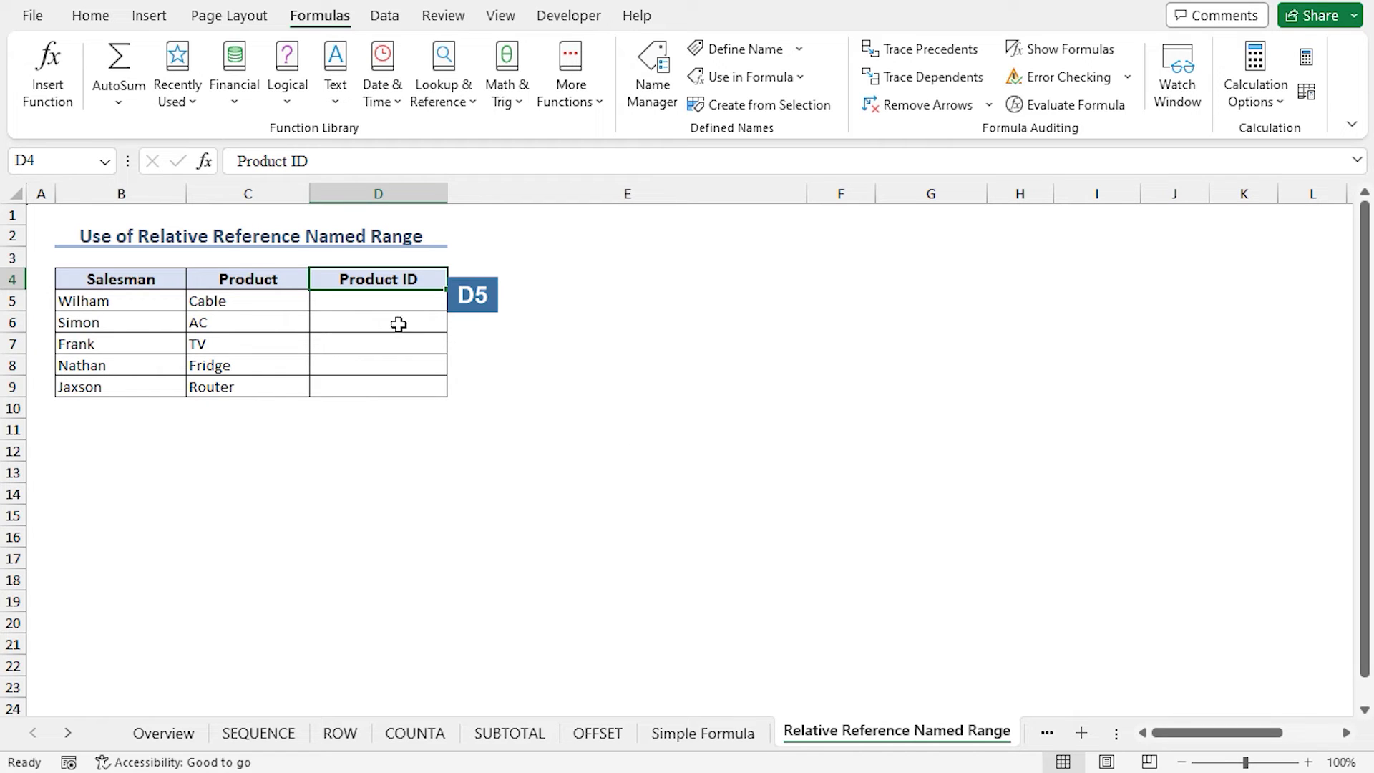
Step: Enter =SUM(Product_ID,1) in cell D5 of the Relative Reference Named Range sheet and fill it down the Product ID column
{"action": "left_click", "coordinate": [347, 293]}
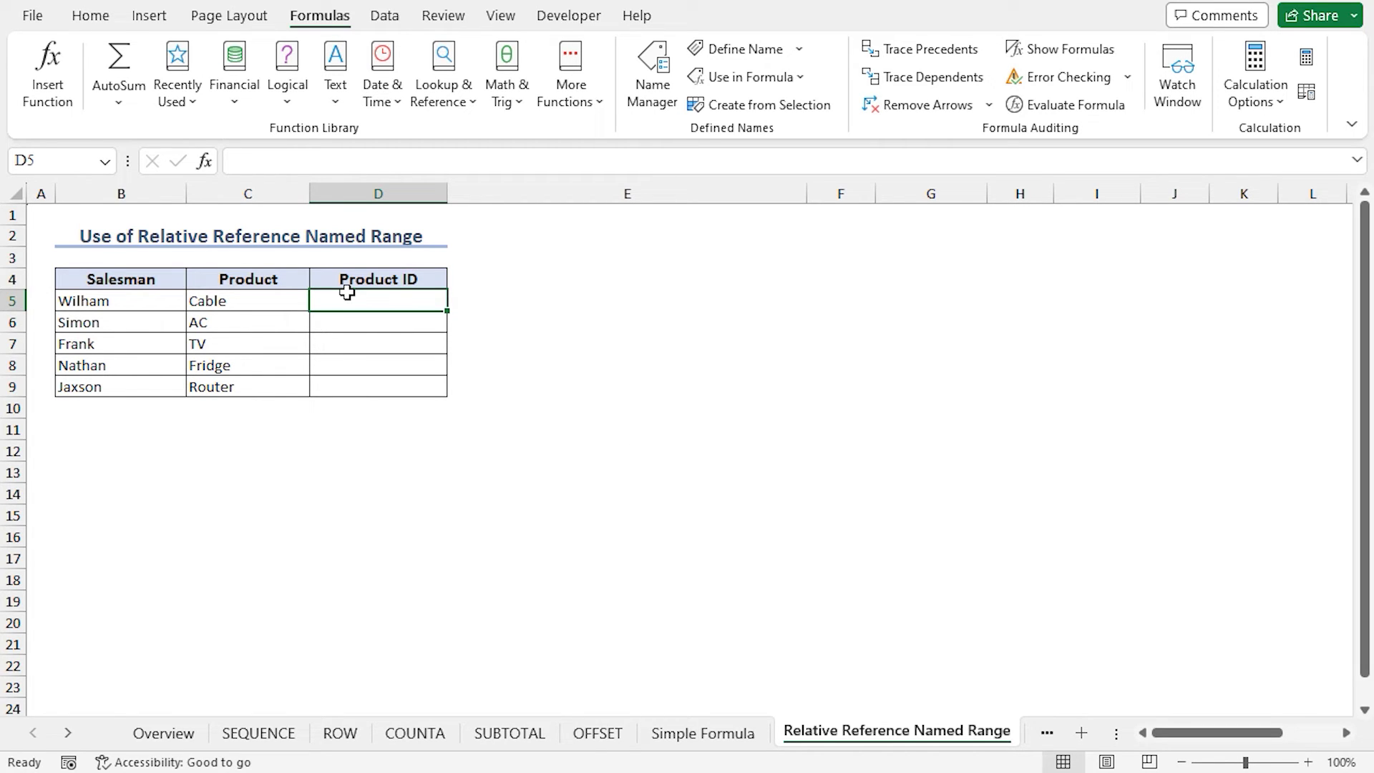
{"action": "type", "text": "="}
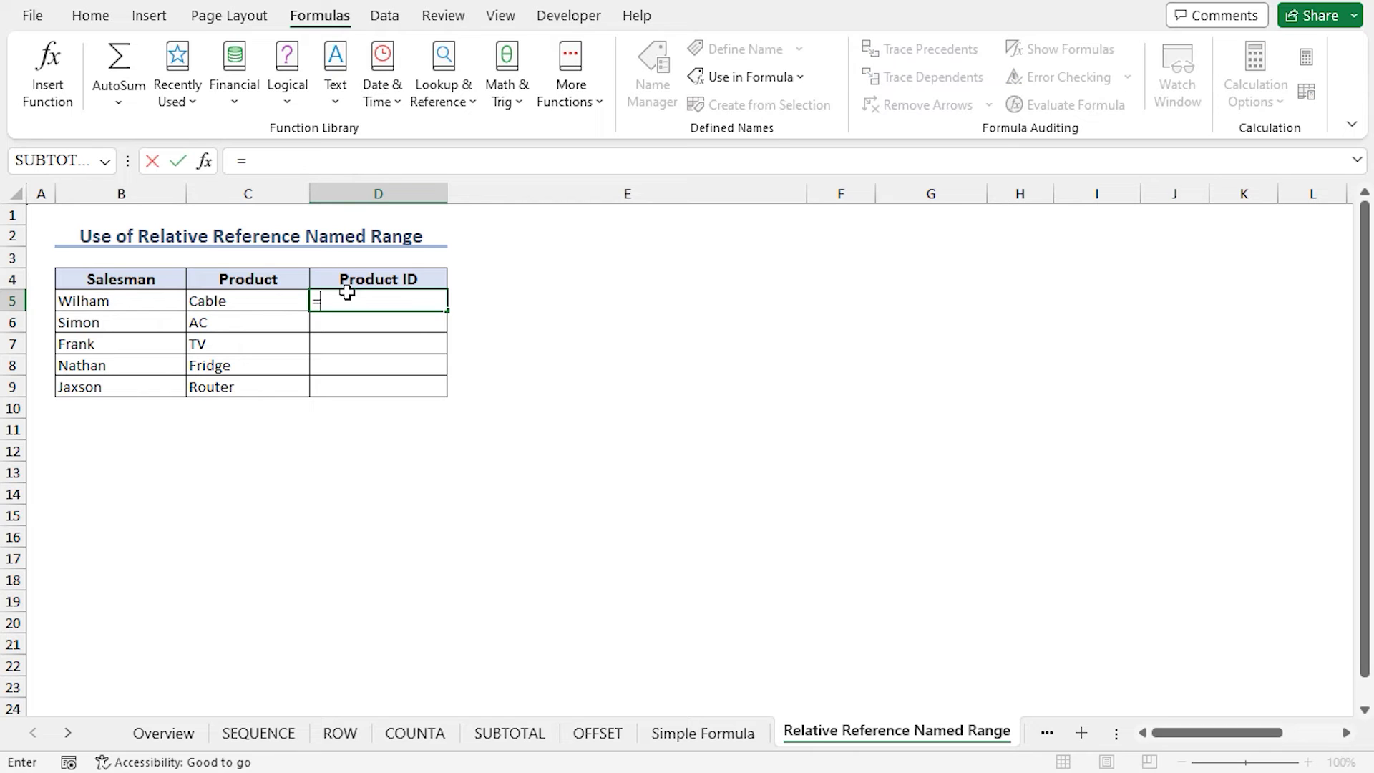
{"action": "type", "text": "SUM"}
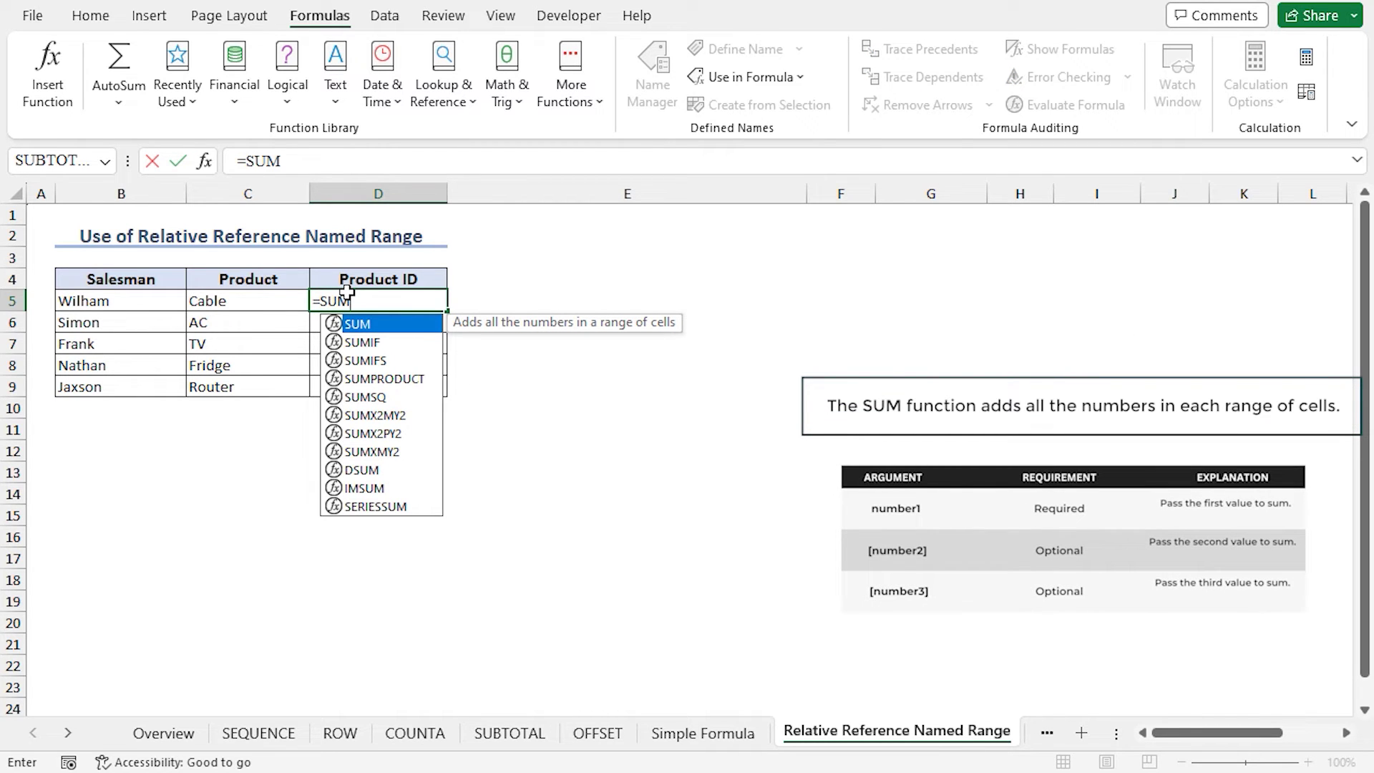
{"action": "double_click", "coordinate": [383, 325]}
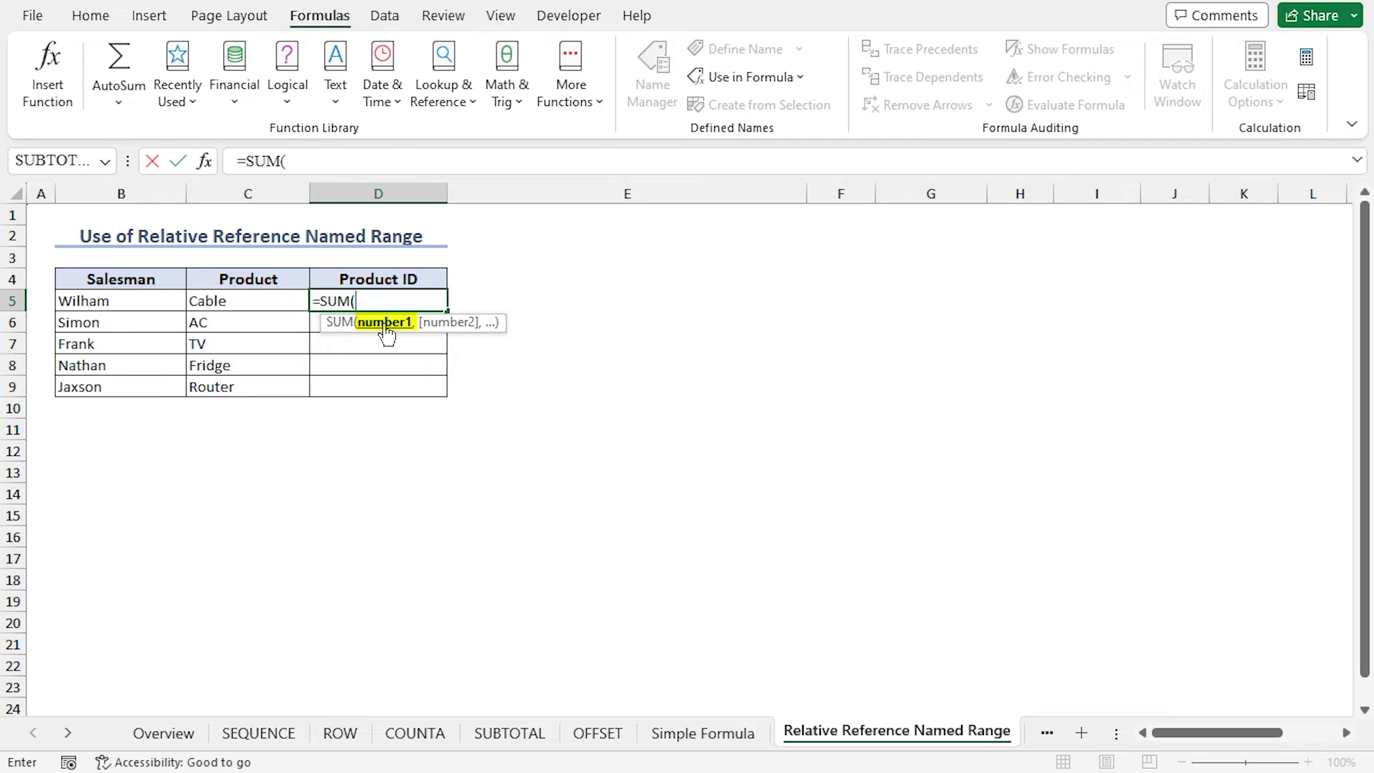
{"action": "type", "text": "Product"}
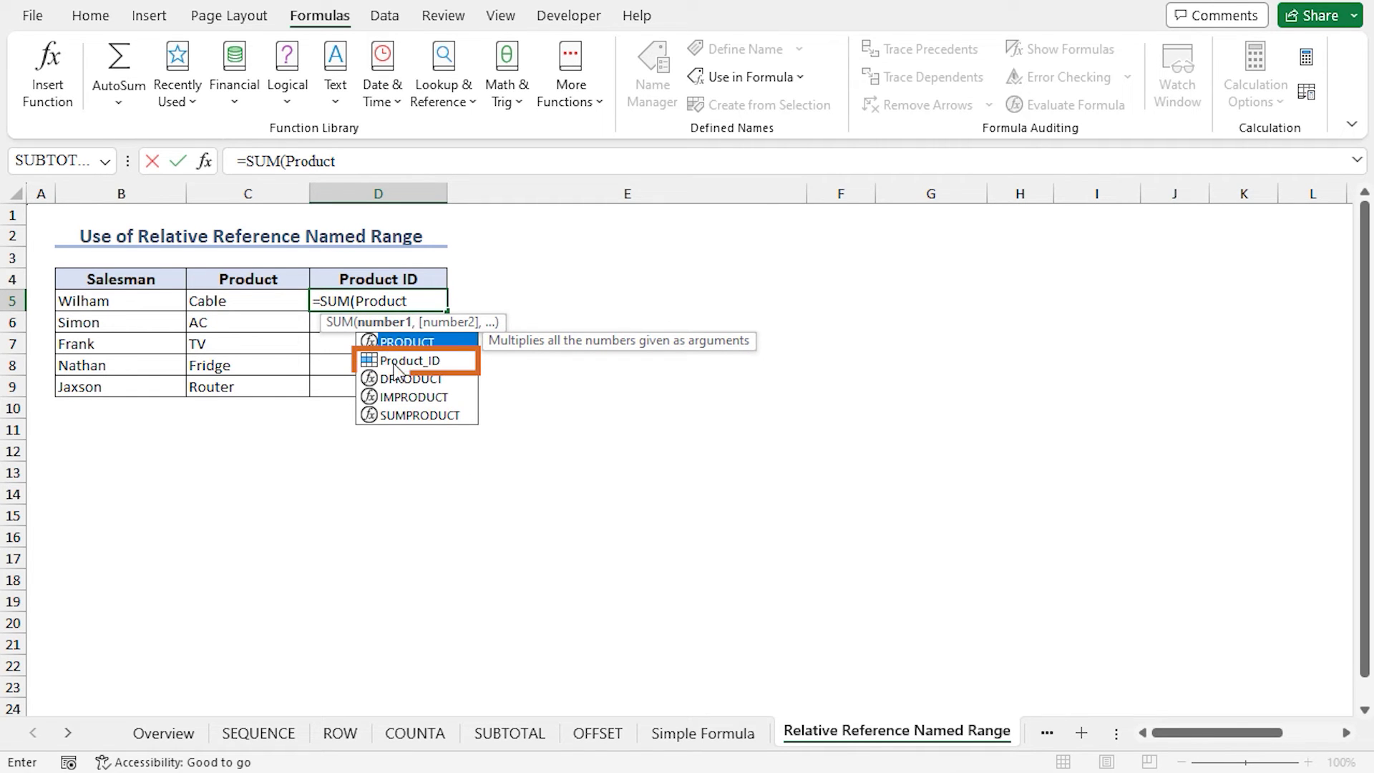
{"action": "left_click", "coordinate": [396, 363]}
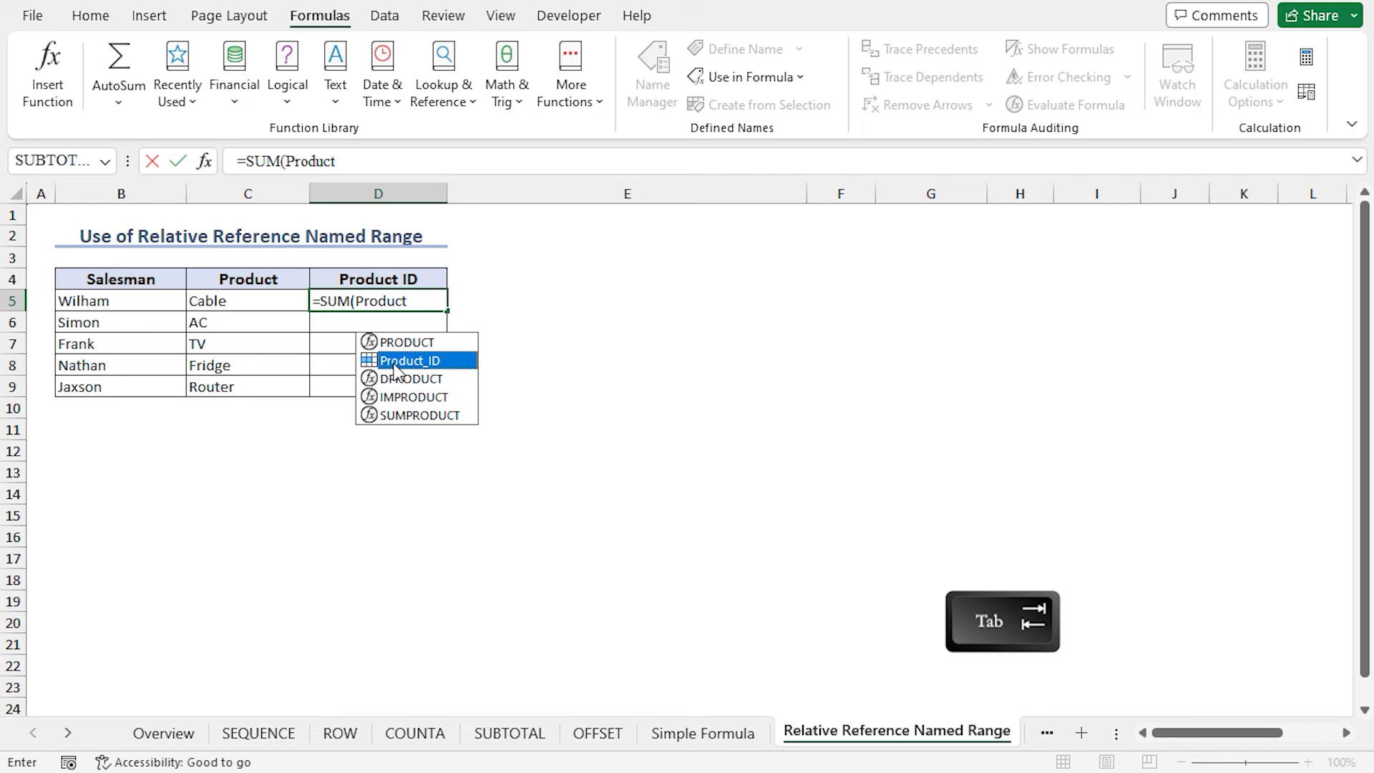
{"action": "key", "text": "Tab"}
{"action": "type", "text": ","}
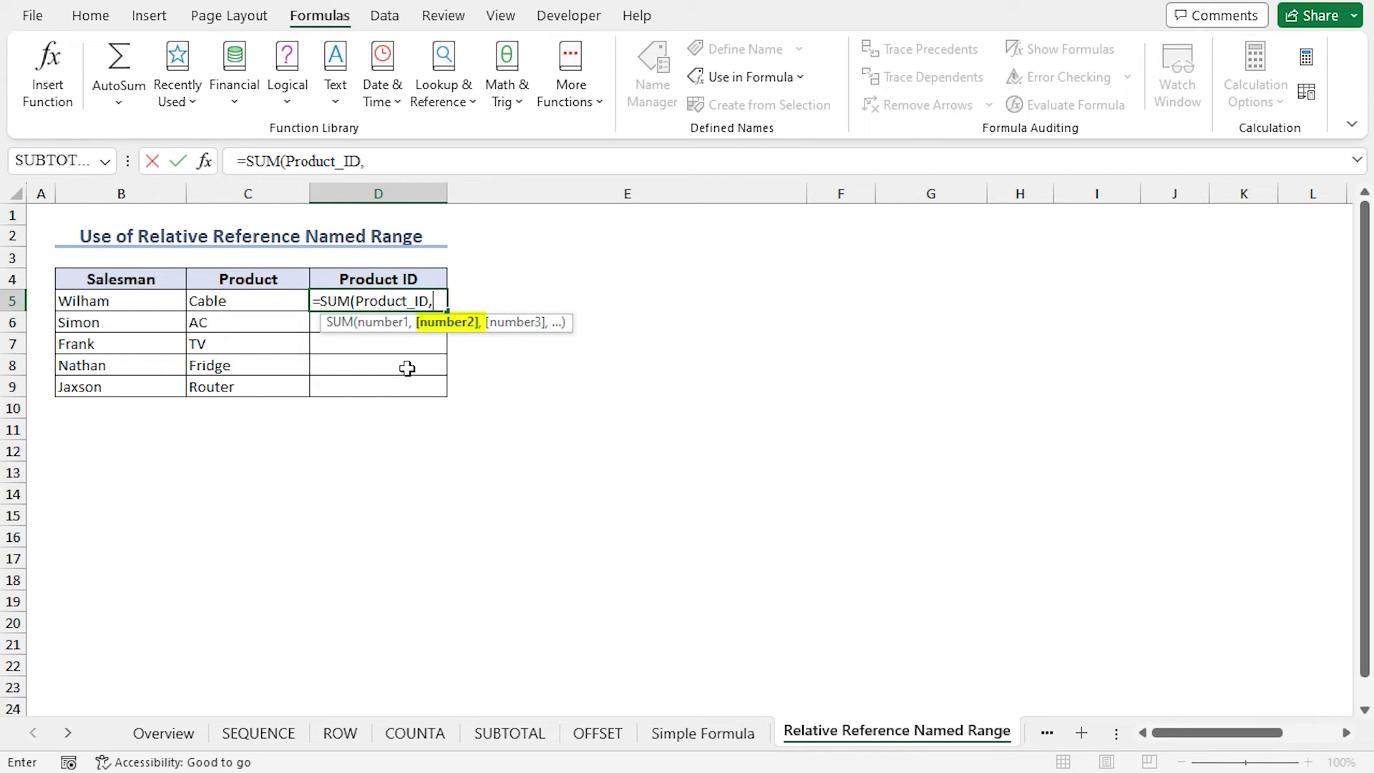
{"action": "type", "text": "1)"}
{"action": "key", "text": "Return"}
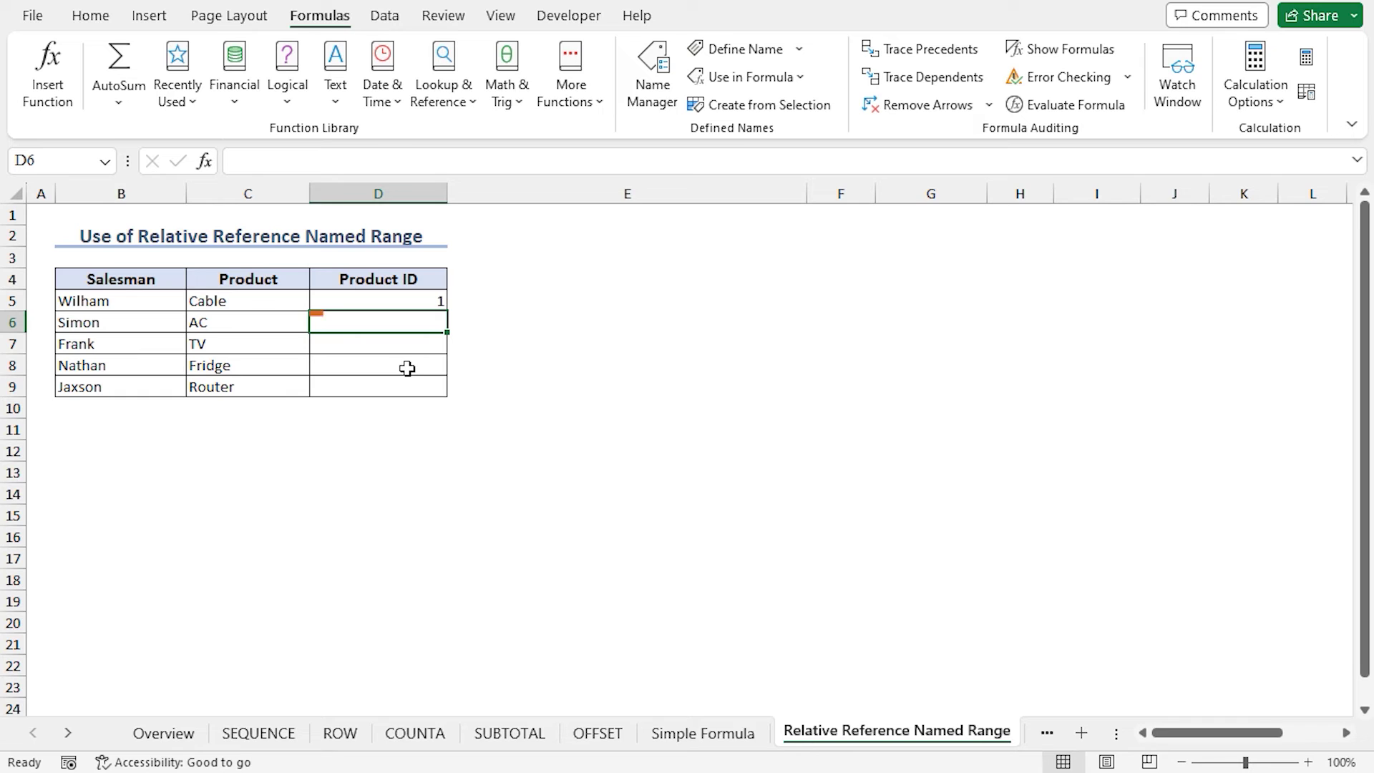
{"action": "left_click", "coordinate": [427, 304]}
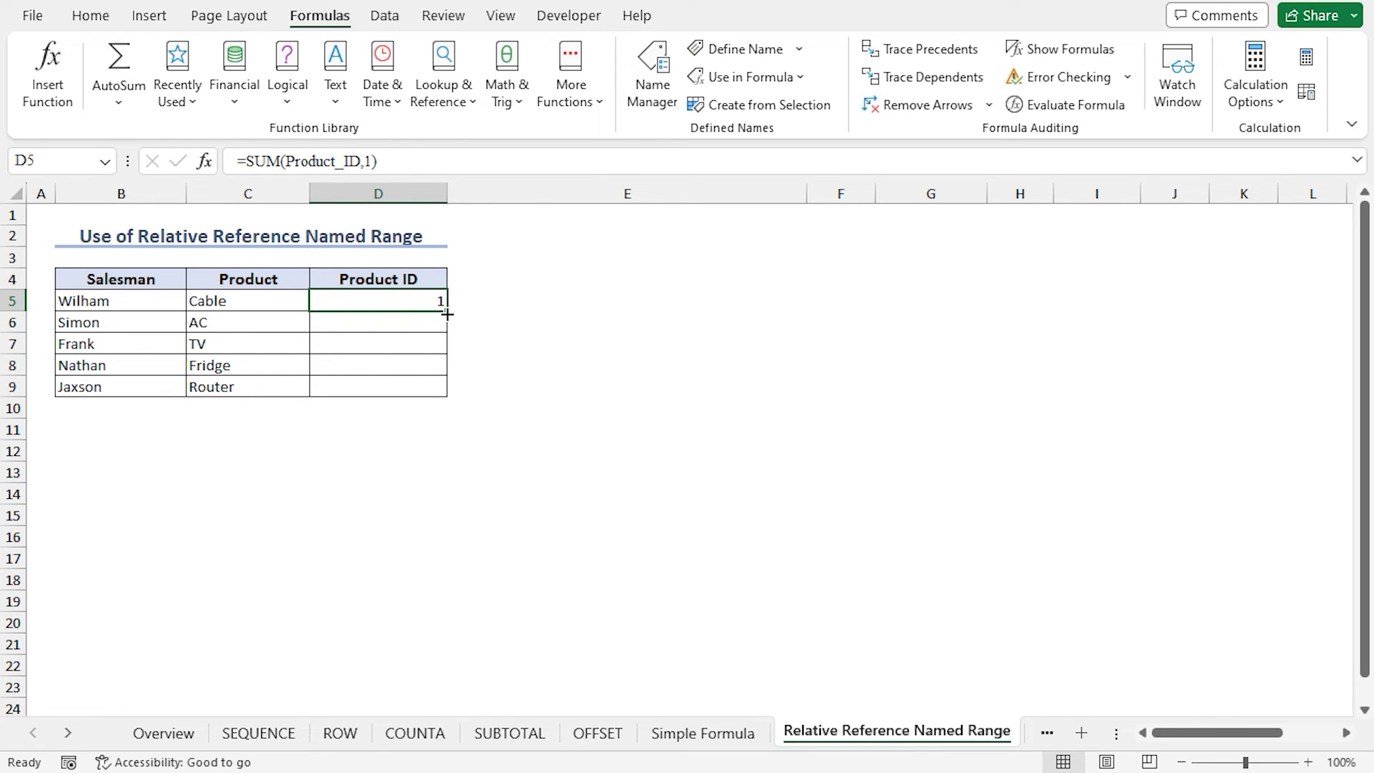
{"action": "double_click", "coordinate": [447, 314]}
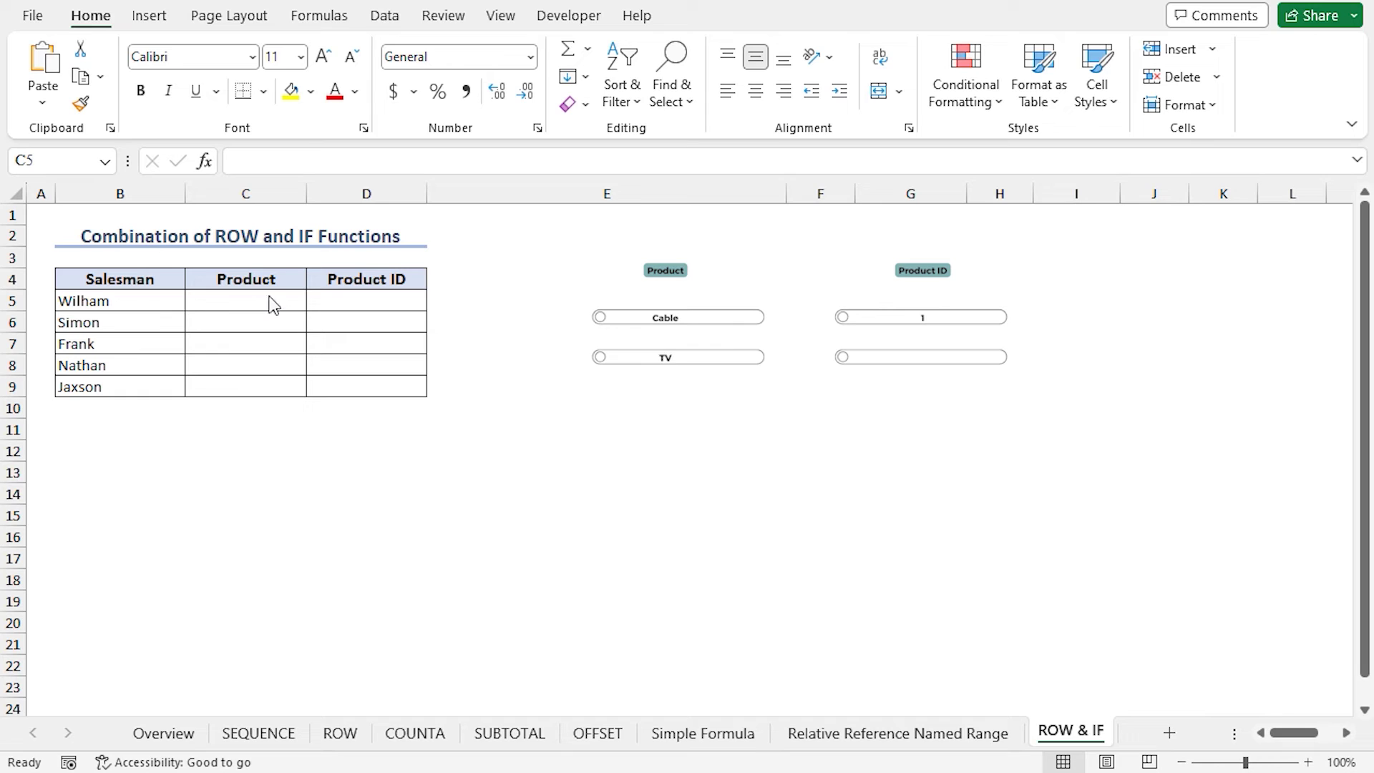
Step: Enter =IF(C5="","",ROW()-ROW($C$4)) in cell D5 of the ROW & IF sheet and fill it down the Product ID column
{"action": "left_click", "coordinate": [372, 307]}
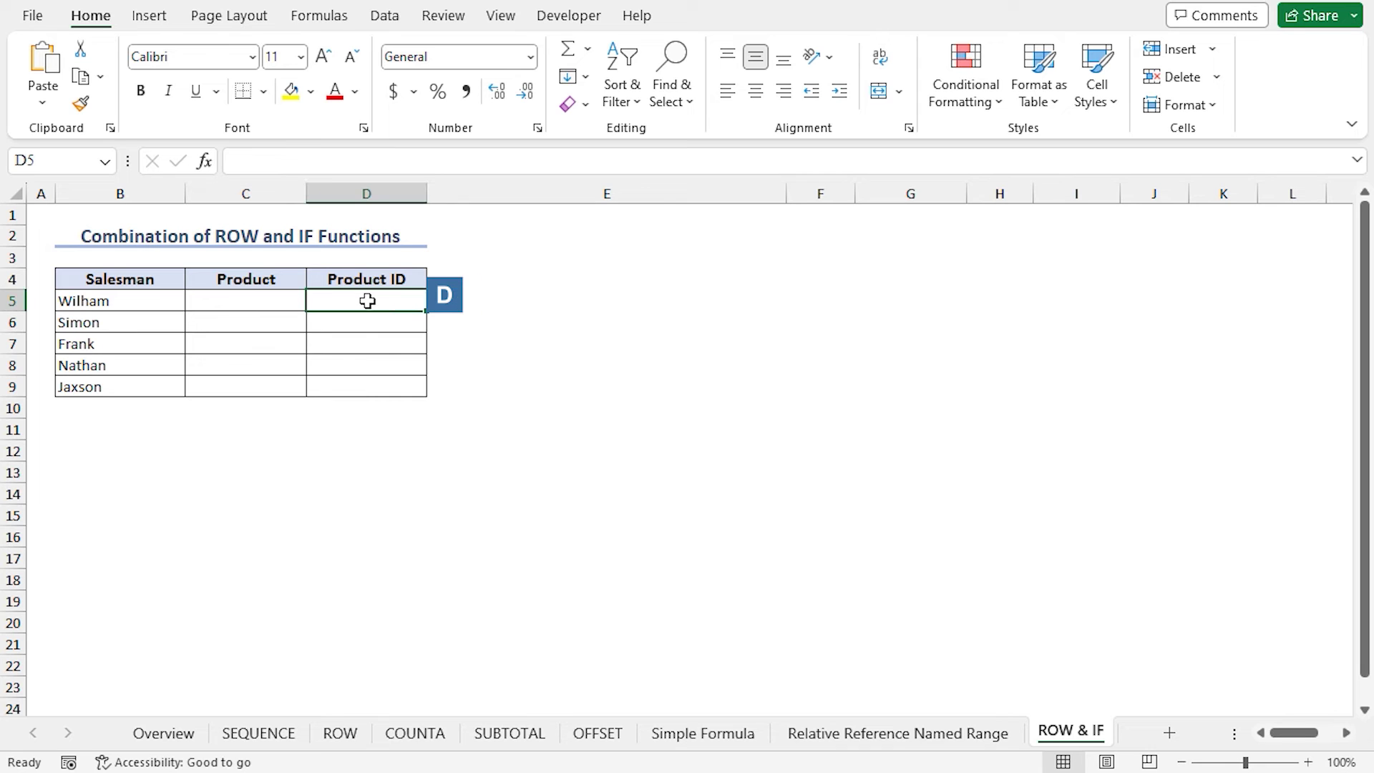
{"action": "type", "text": "=IF"}
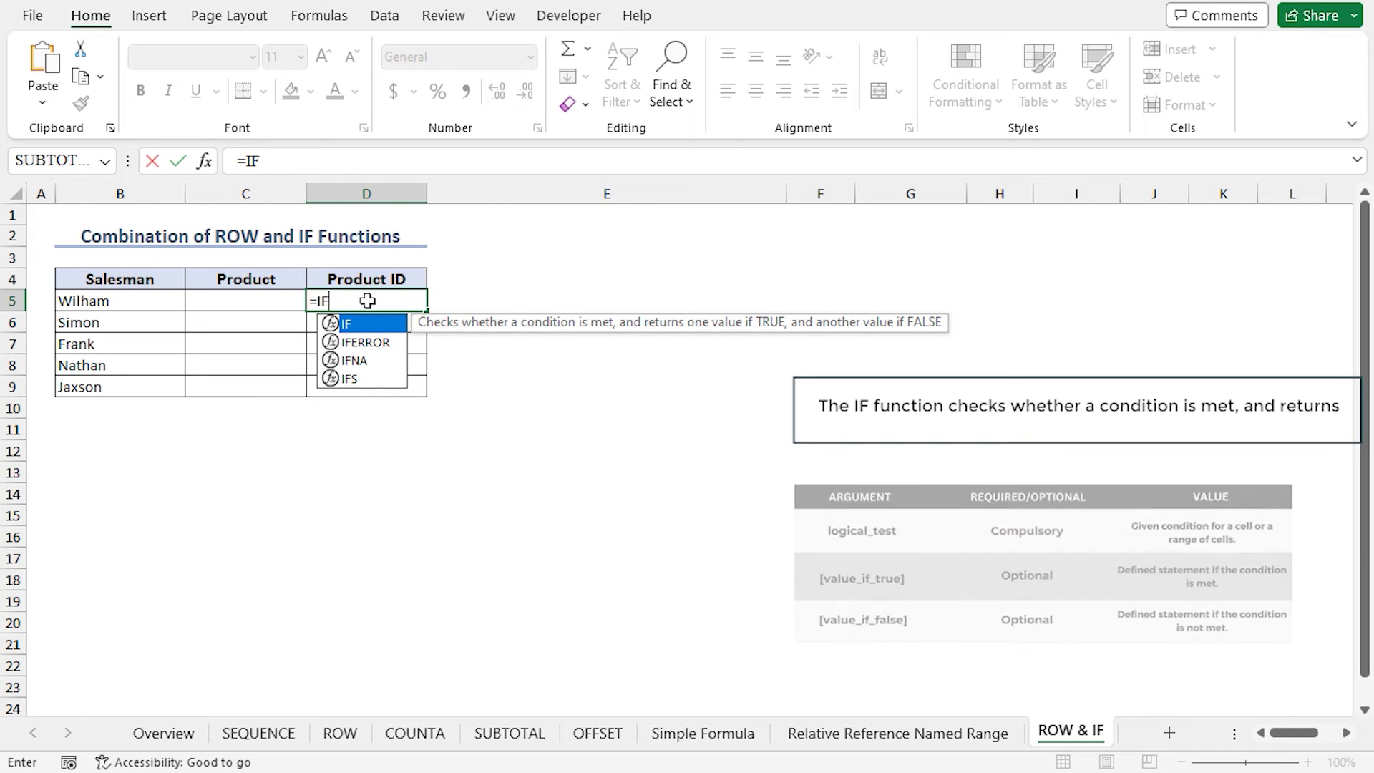
{"action": "type", "text": "("}
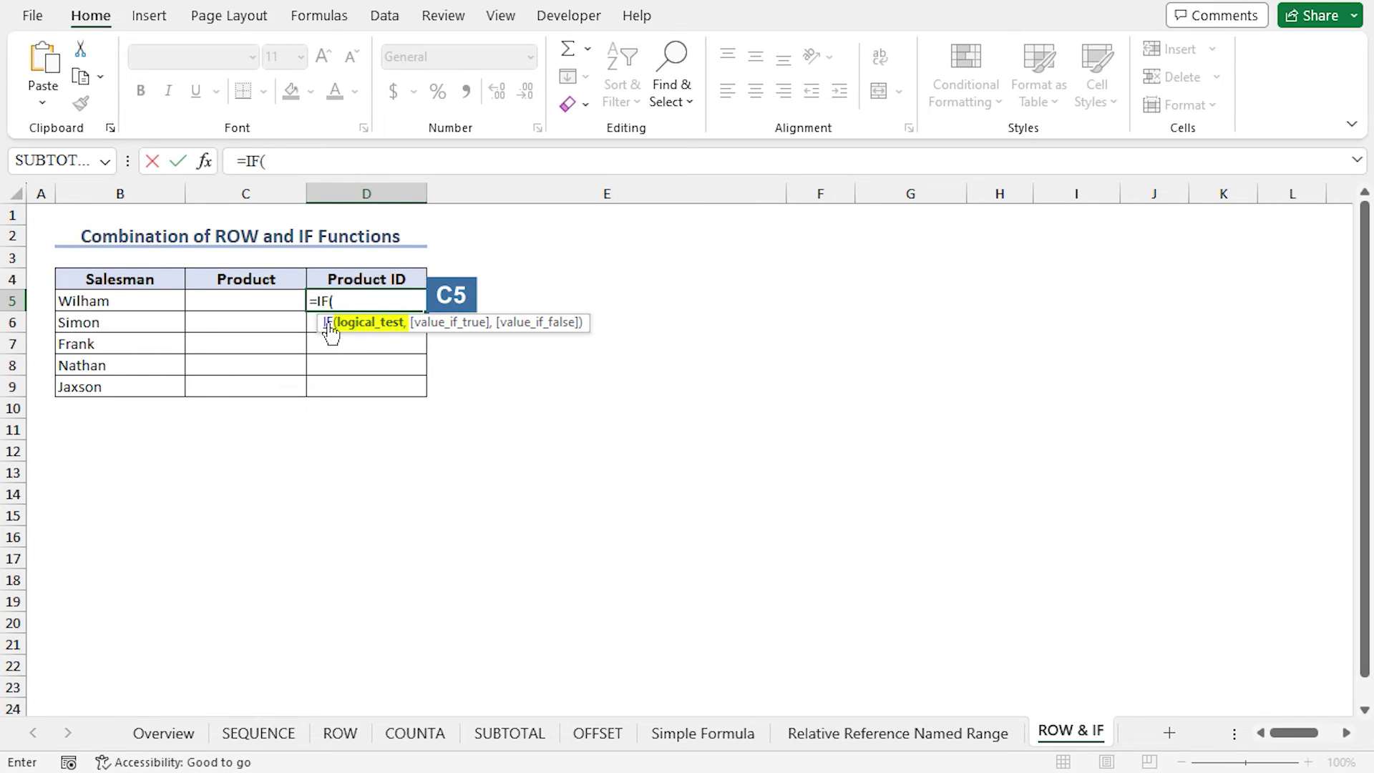
{"action": "left_click", "coordinate": [279, 302]}
{"action": "type", "text": "="}
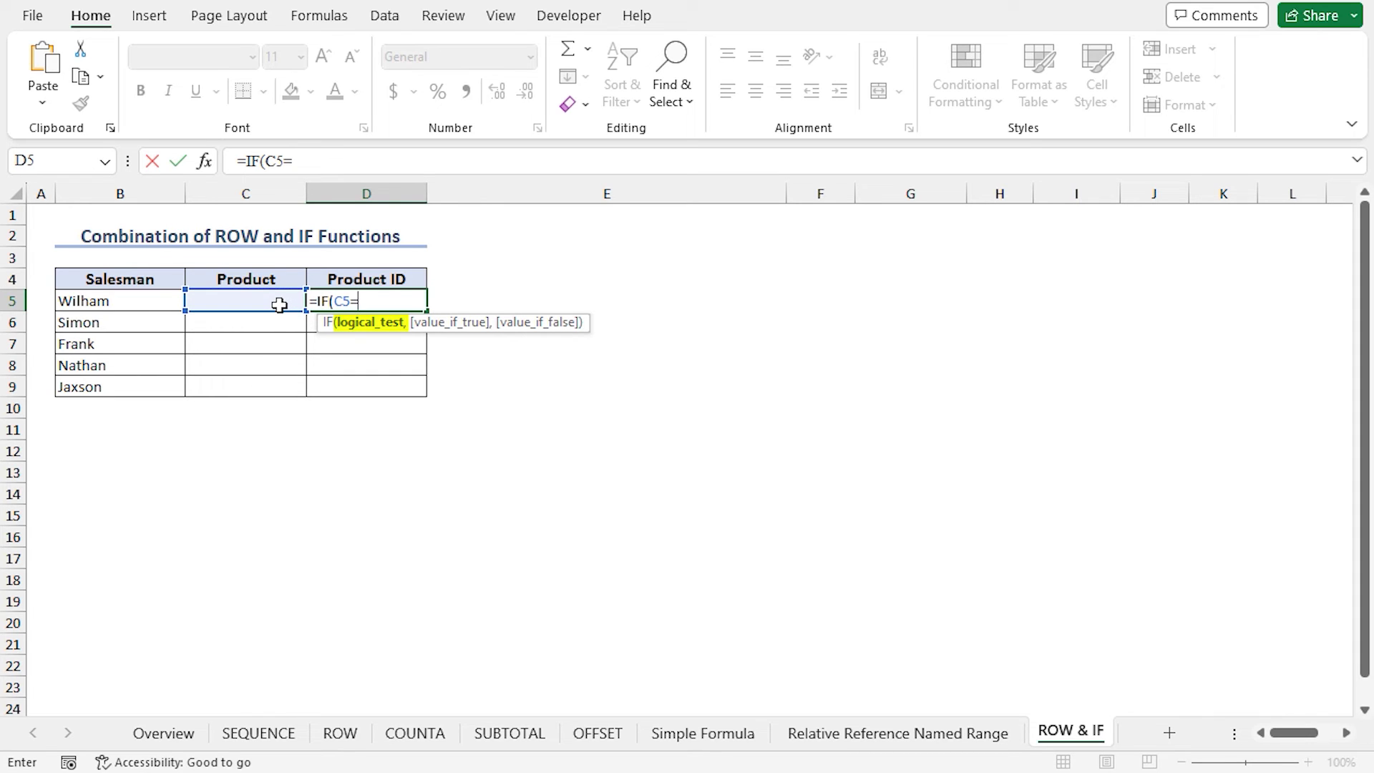
{"action": "type", "text": "\"\","}
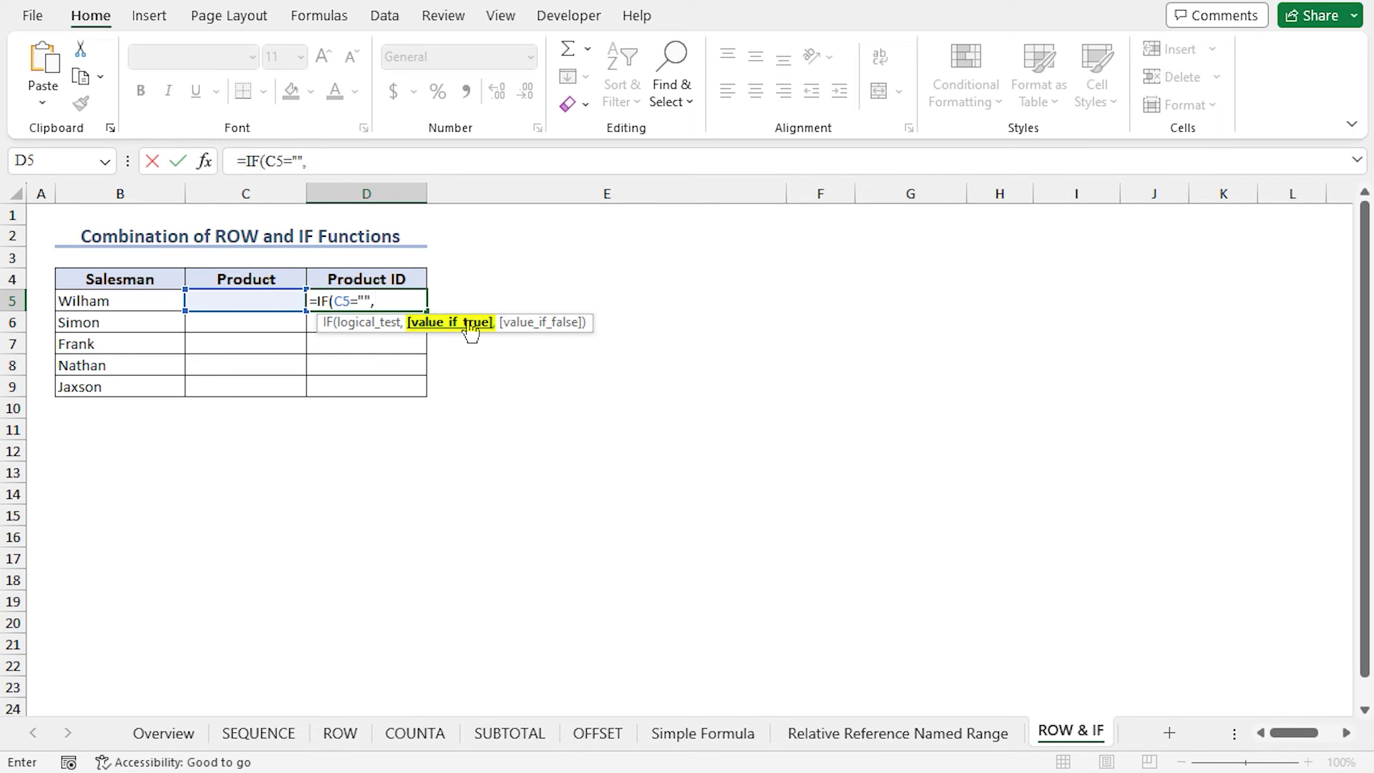
{"action": "type", "text": "\"\","}
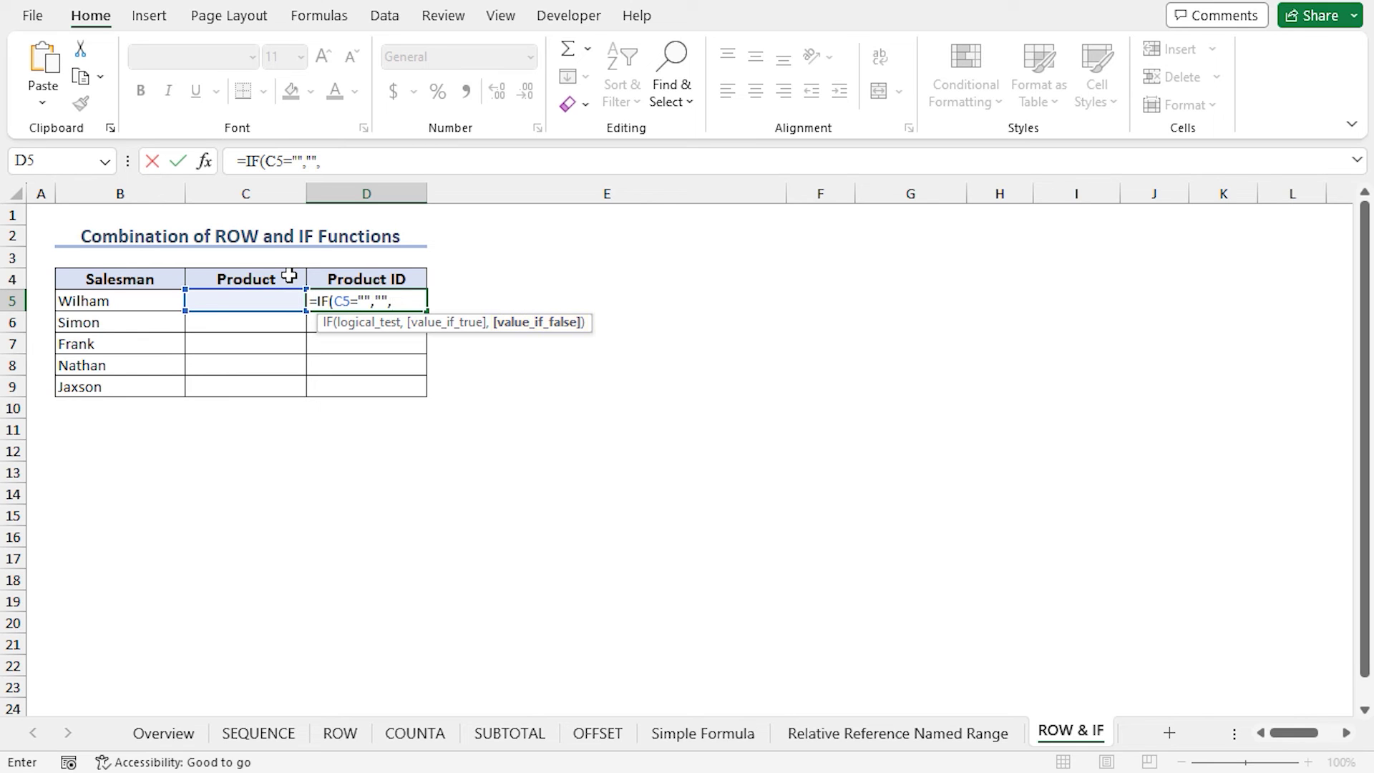
{"action": "type", "text": "ROW("}
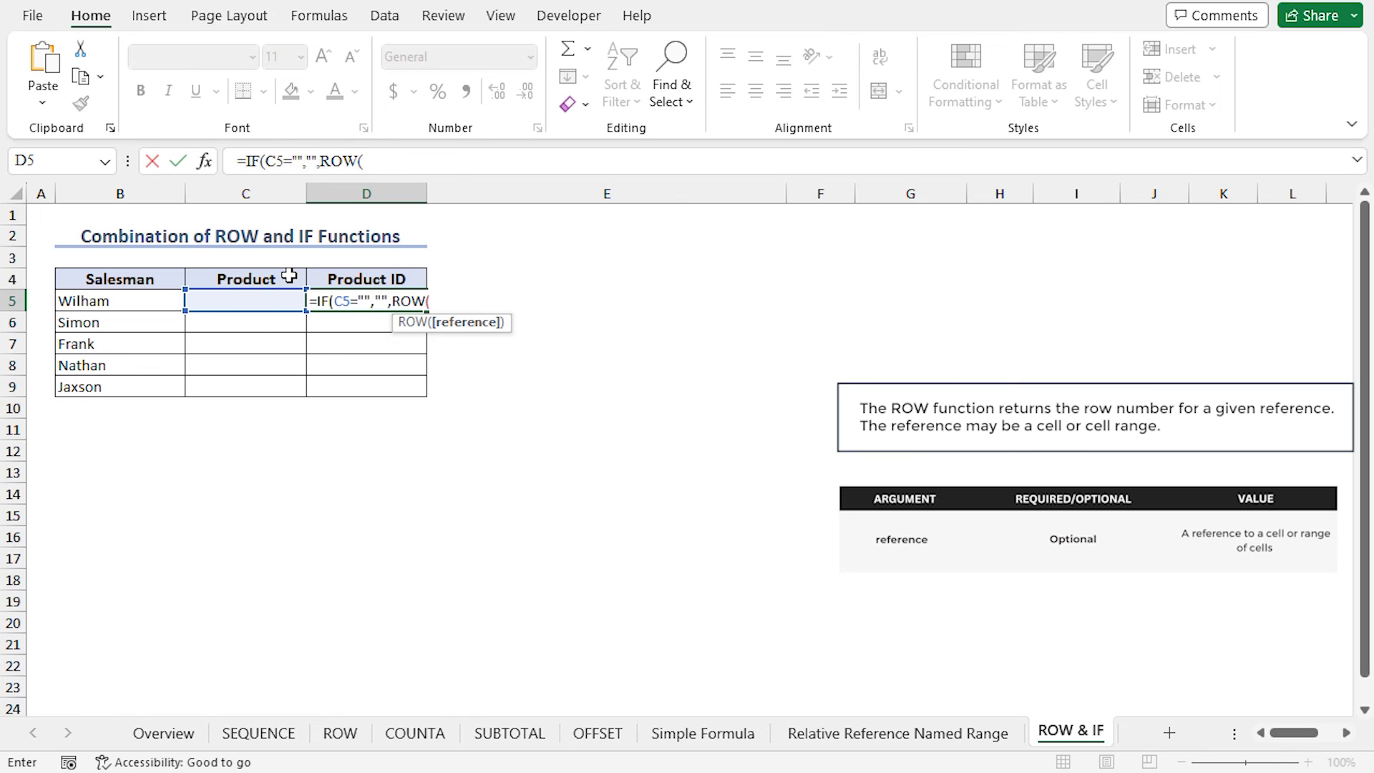
{"action": "type", "text": ")"}
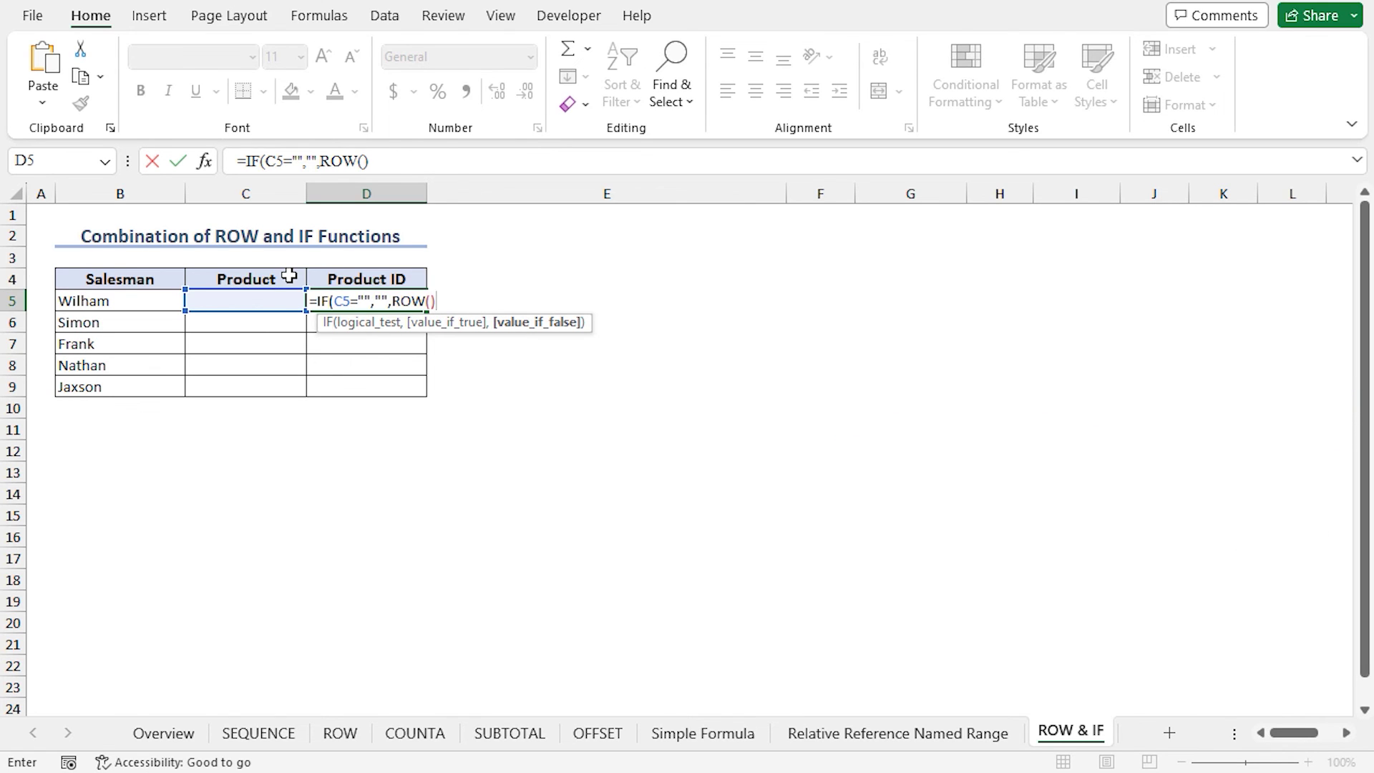
{"action": "type", "text": "-row("}
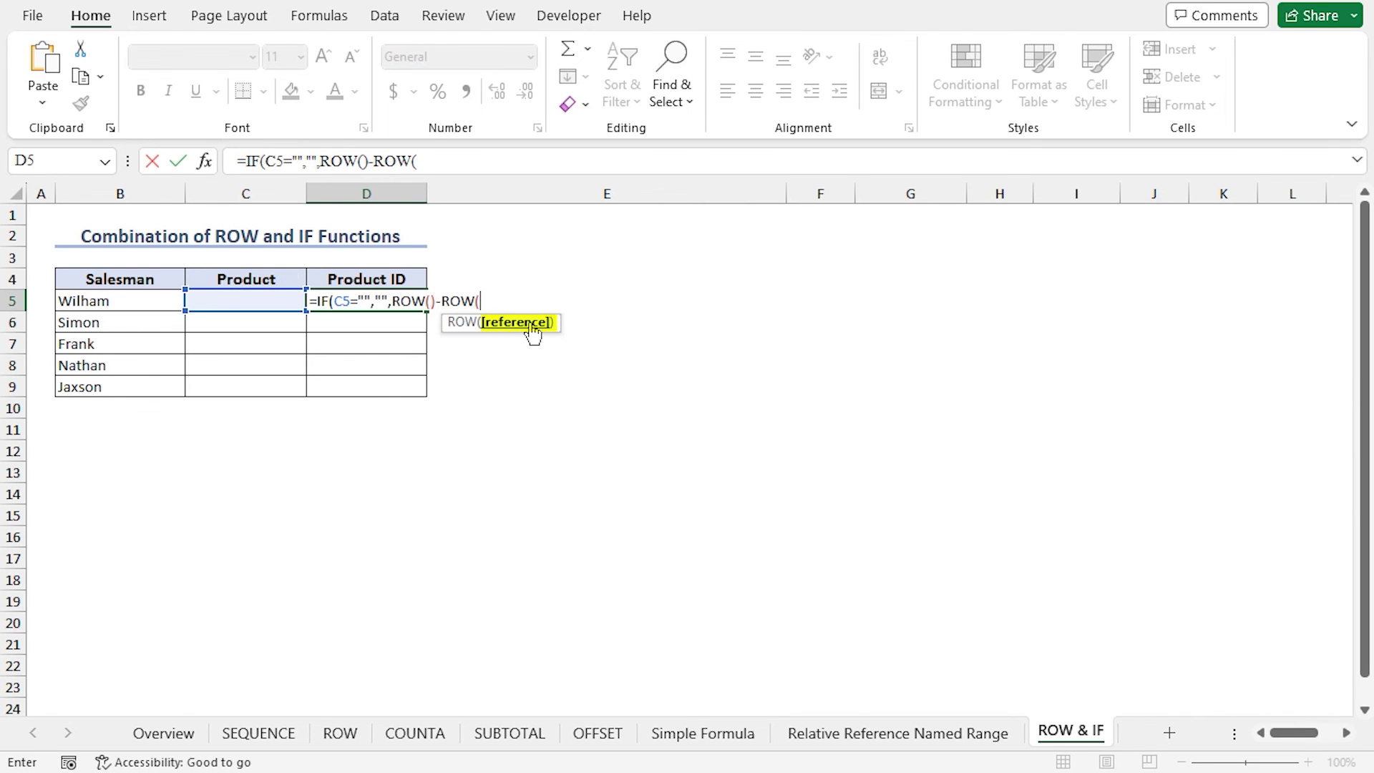
{"action": "left_click", "coordinate": [268, 276]}
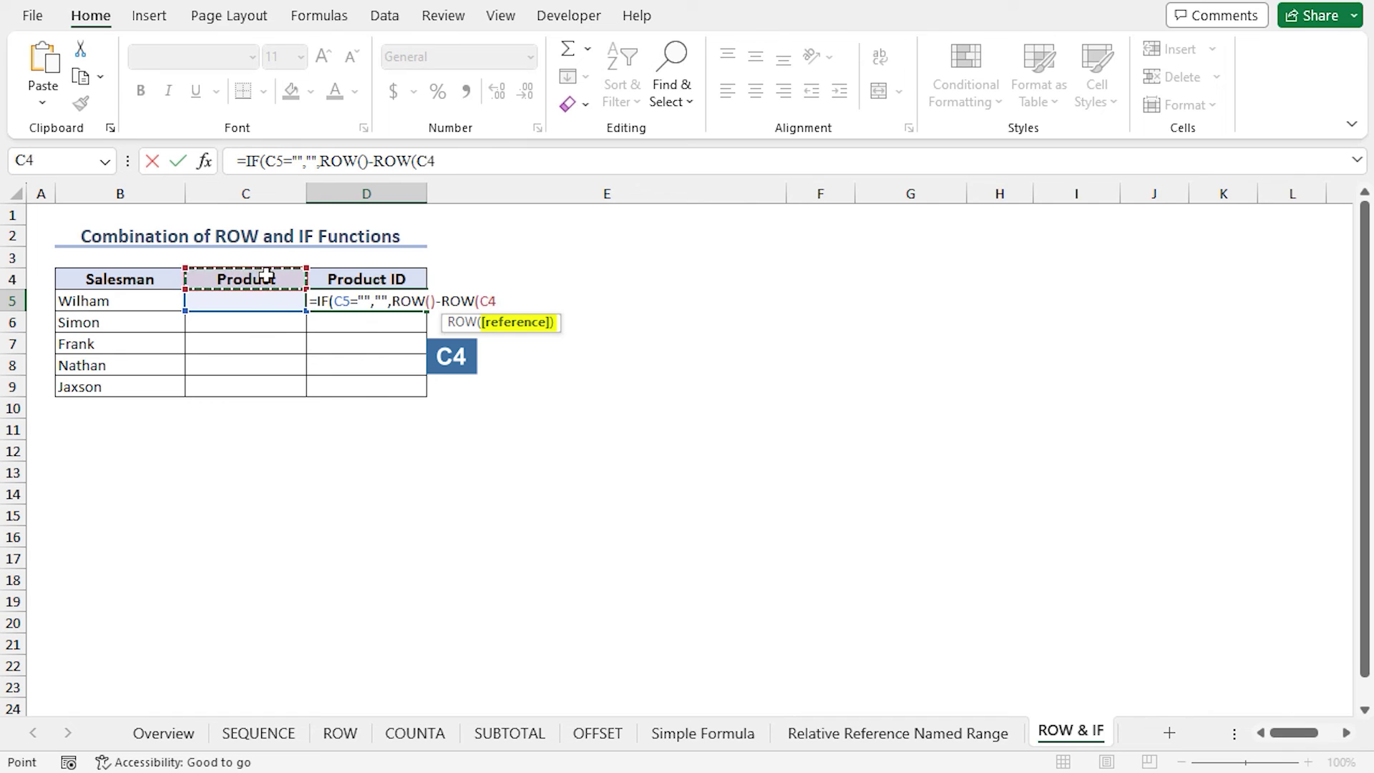
{"action": "key", "text": "F4"}
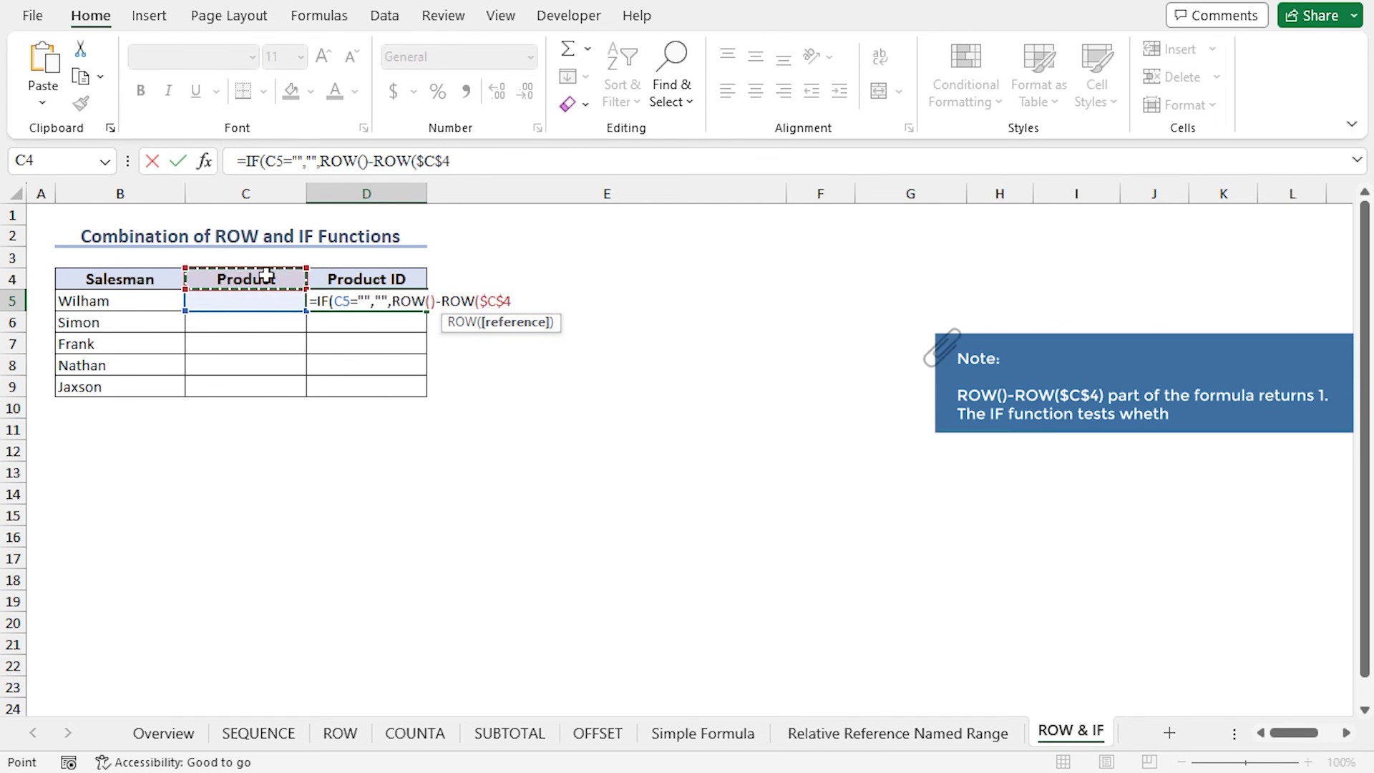
{"action": "type", "text": ")"}
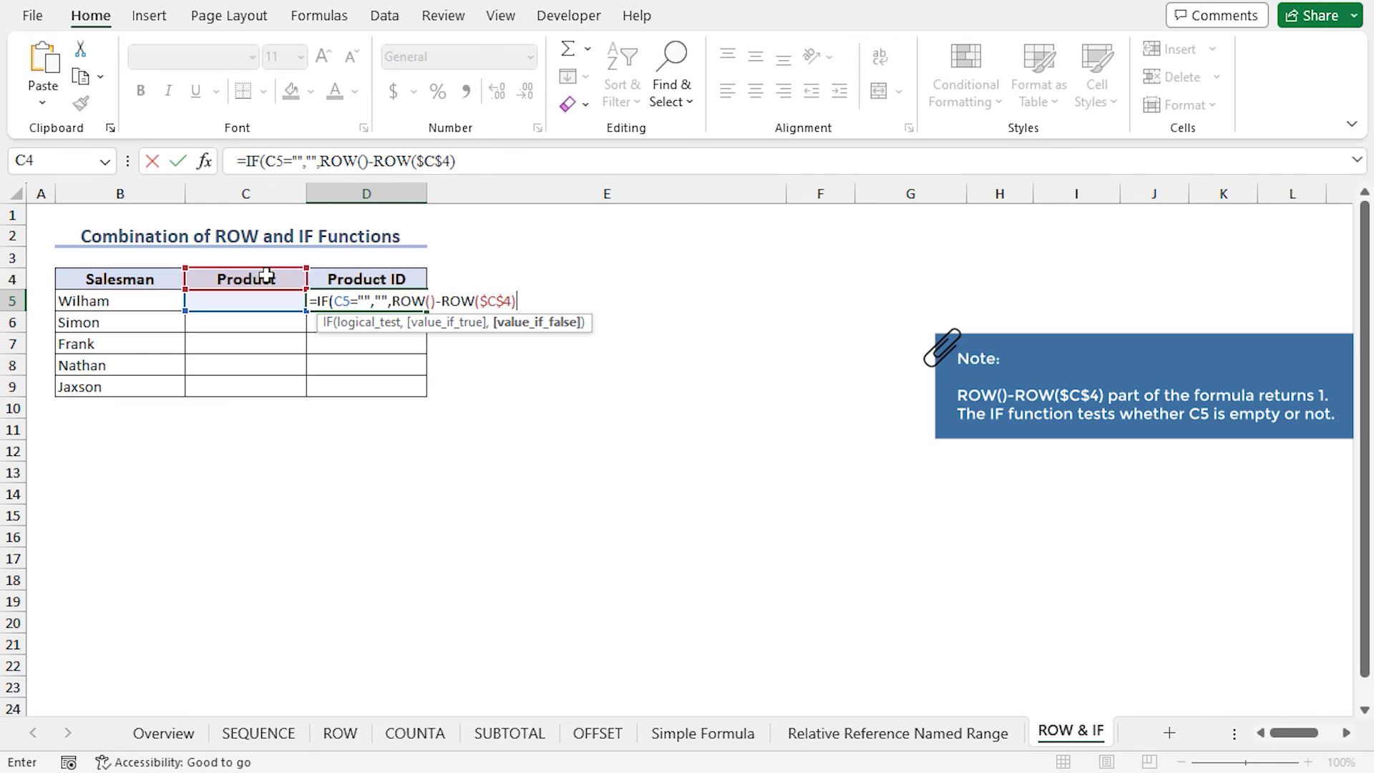
{"action": "type", "text": ")"}
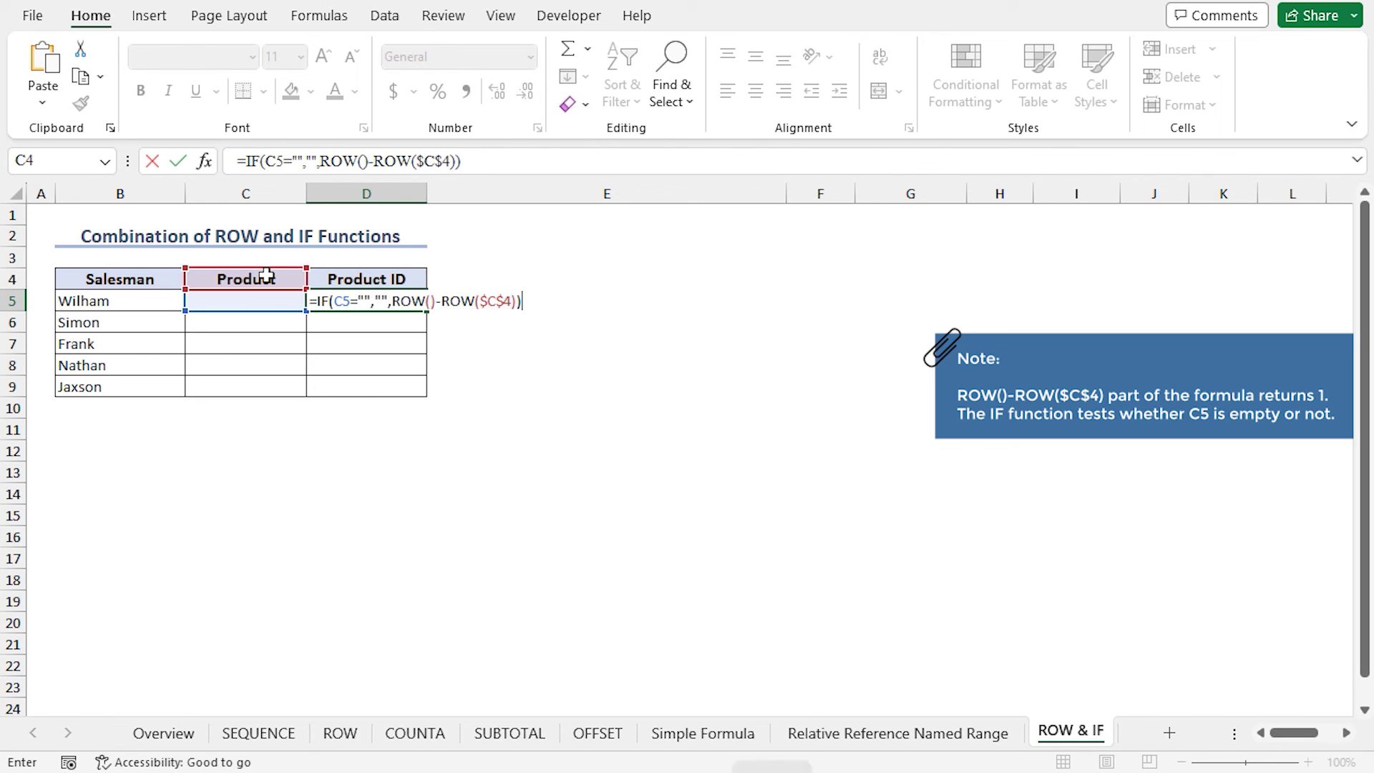
{"action": "key", "text": "Return"}
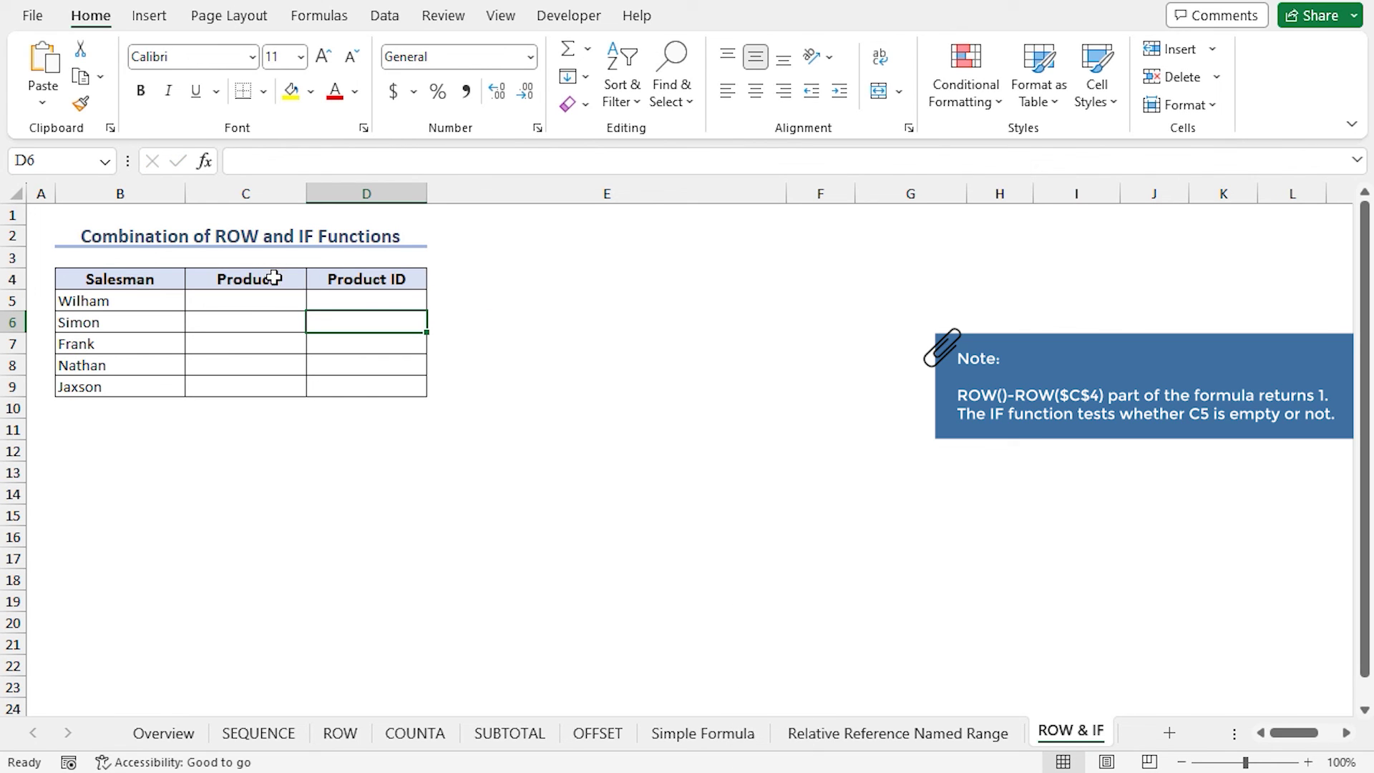
{"action": "left_click", "coordinate": [371, 302]}
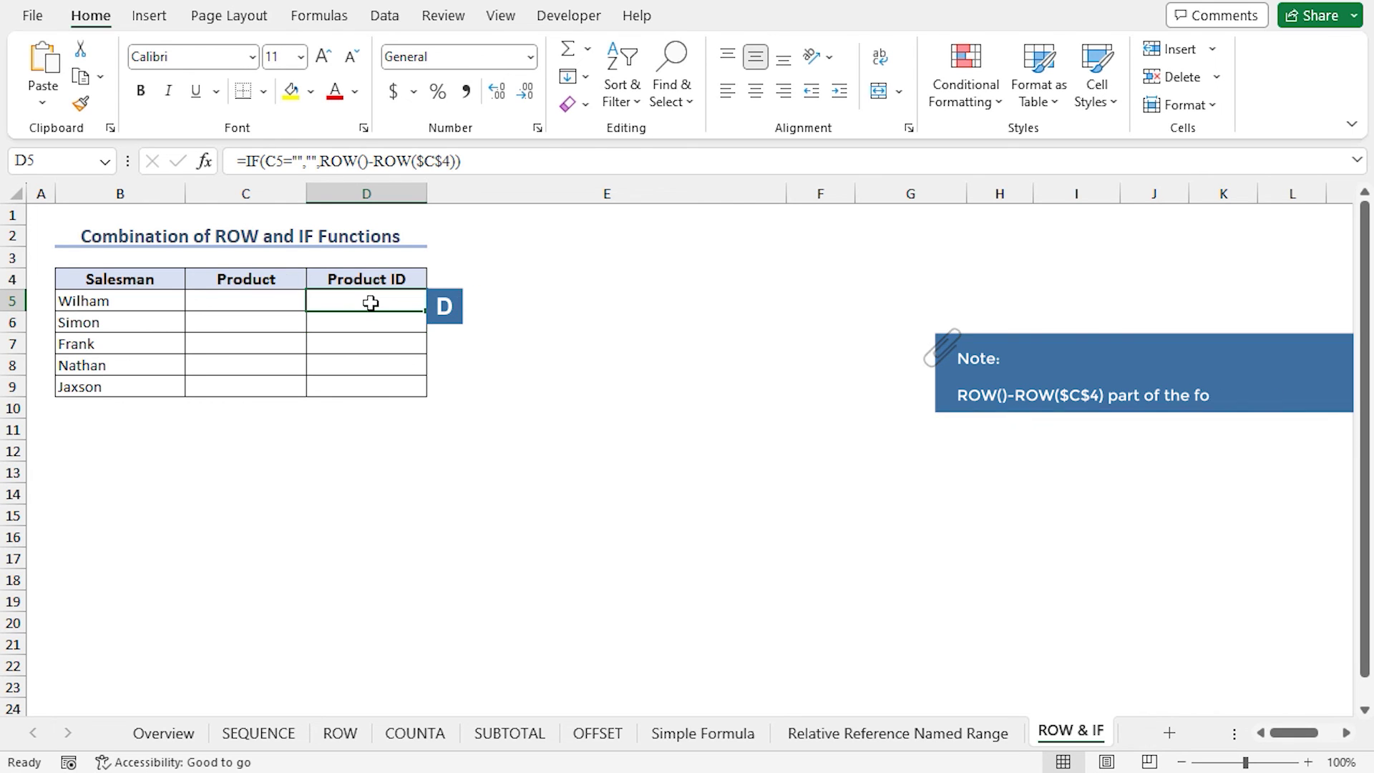
{"action": "double_click", "coordinate": [427, 311]}
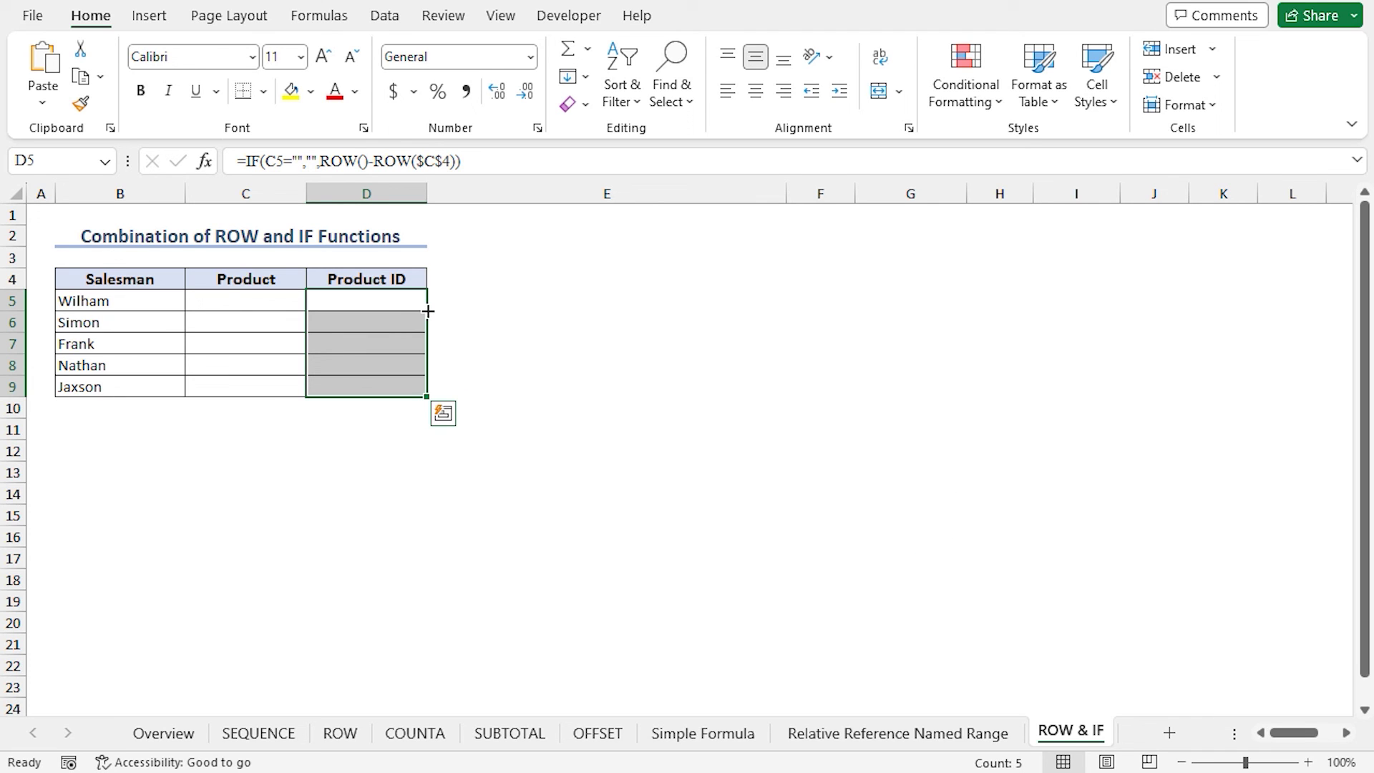
Step: Fill the Product column from C5 to C9 with Cable, TV, AC, Fridge and Router
{"action": "double_click", "coordinate": [270, 301]}
{"action": "type", "text": "Cable"}
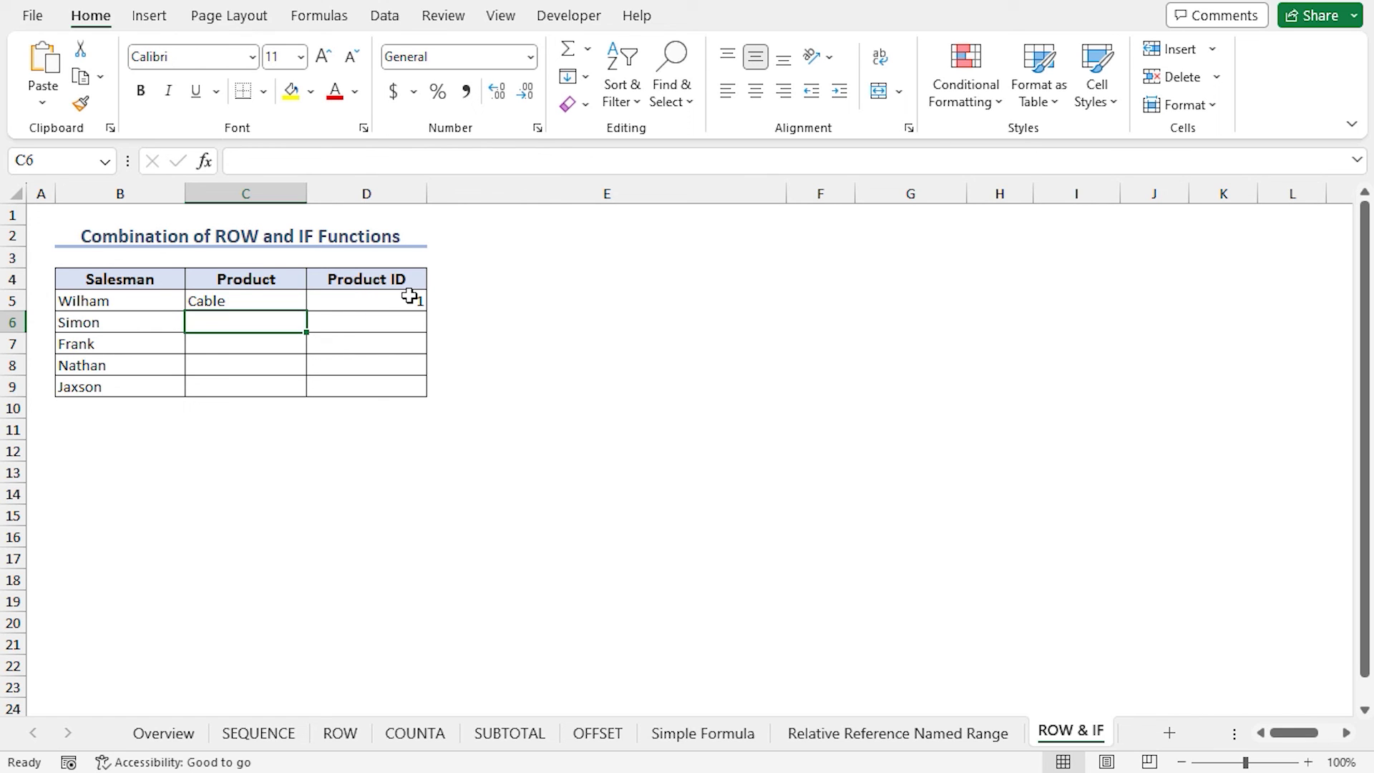
{"action": "type", "text": "TV"}
{"action": "key", "text": "Return"}
{"action": "type", "text": "AC"}
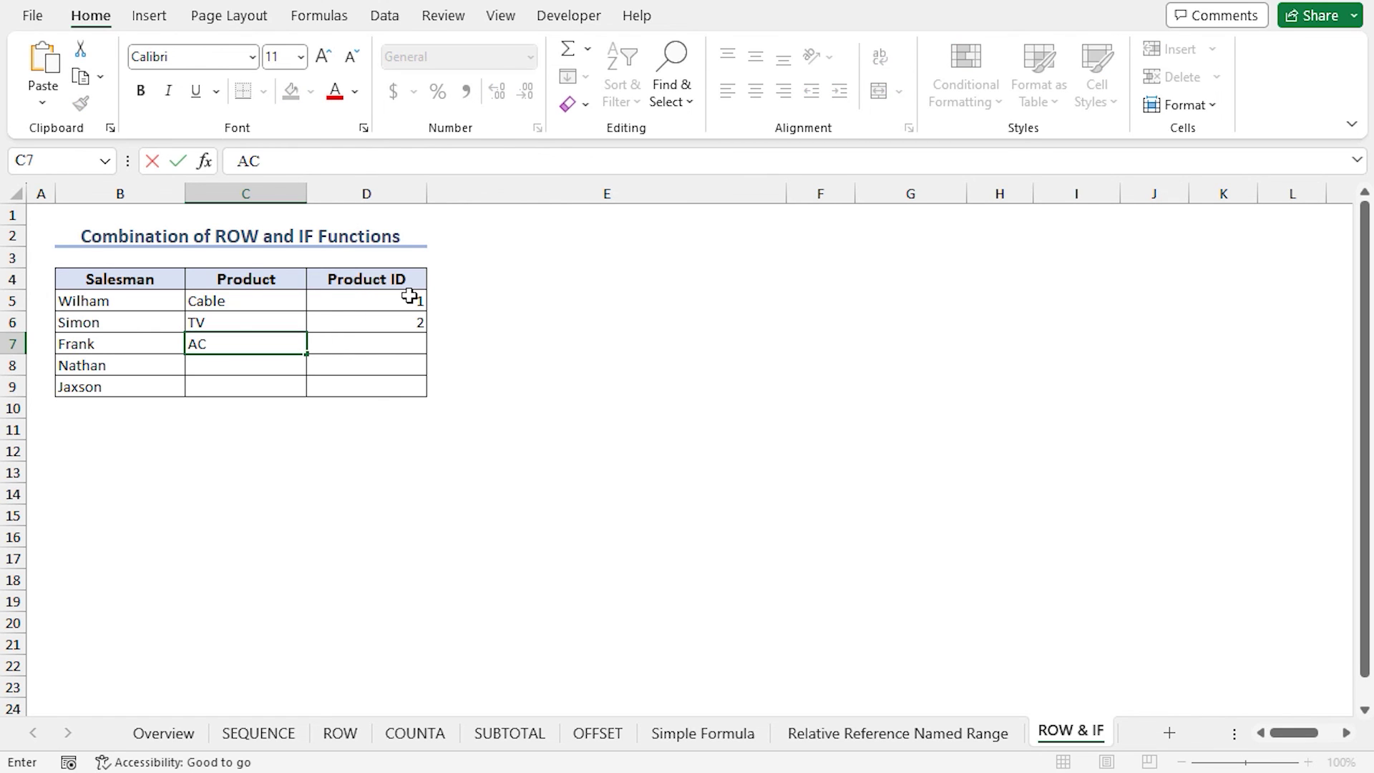
{"action": "key", "text": "Return"}
{"action": "type", "text": "Fridge"}
{"action": "key", "text": "Return"}
{"action": "type", "text": "Router"}
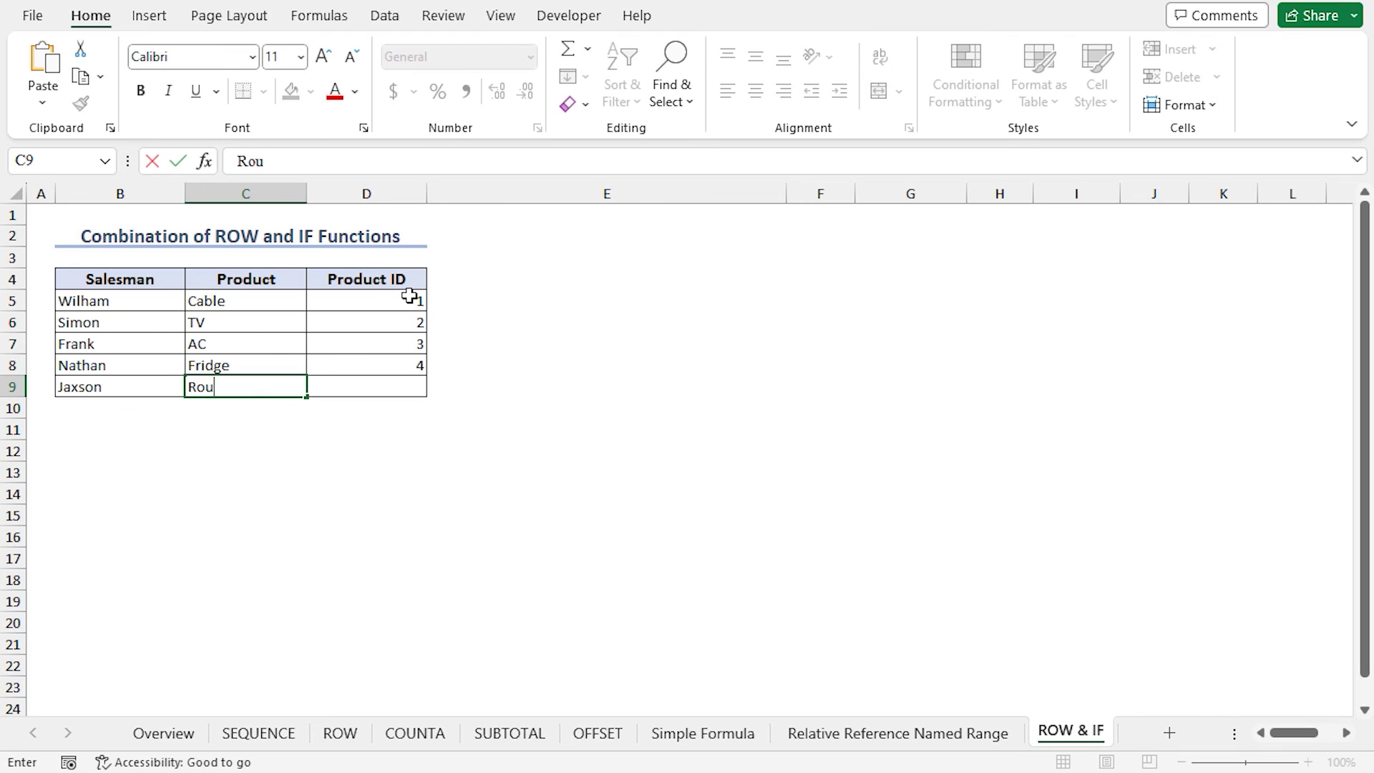
{"action": "key", "text": "Return"}
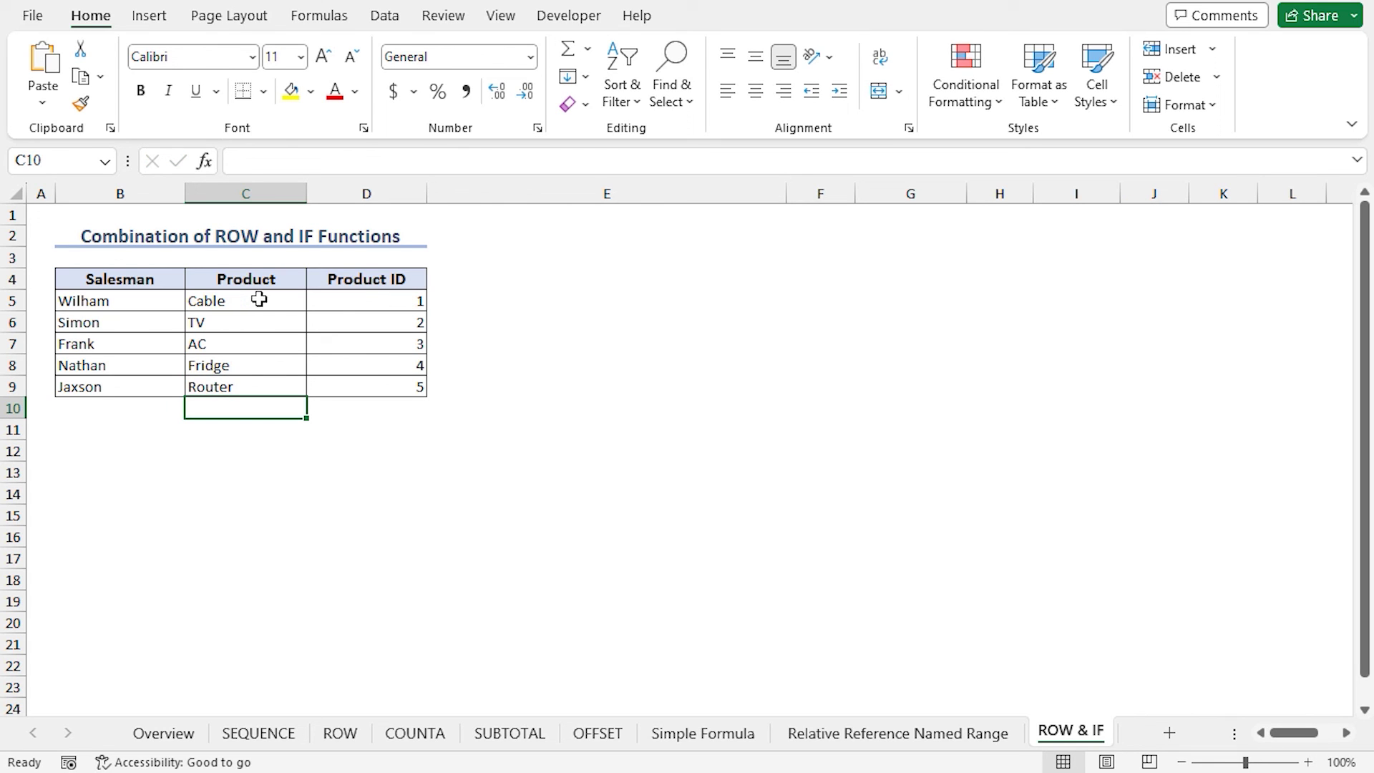